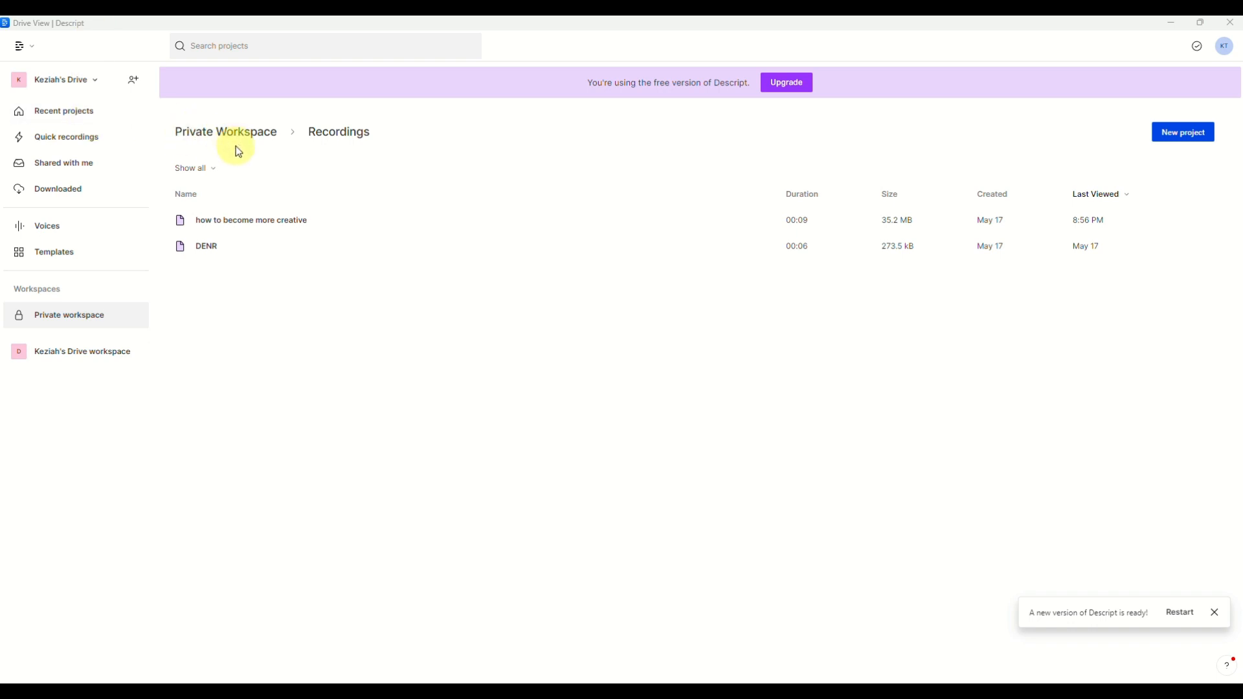
Step: Look through the drive's recent projects, shared projects and quick recordings, ending on the recent projects
left_click(57, 110)
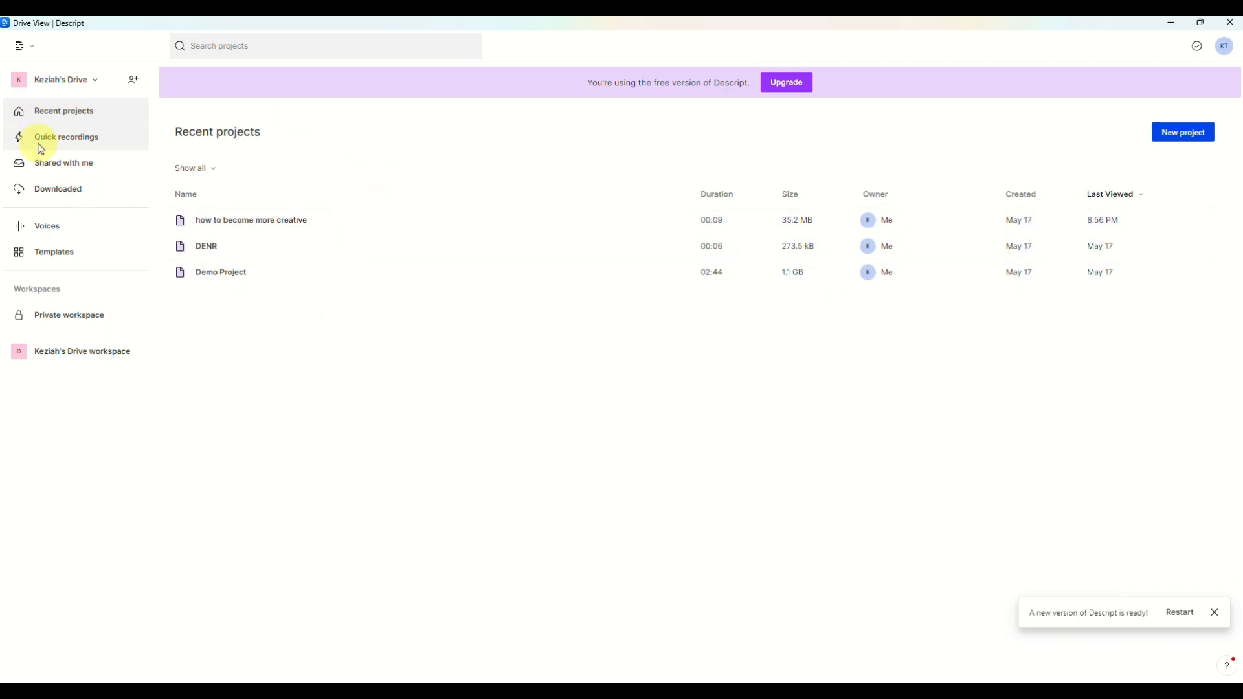
left_click(49, 171)
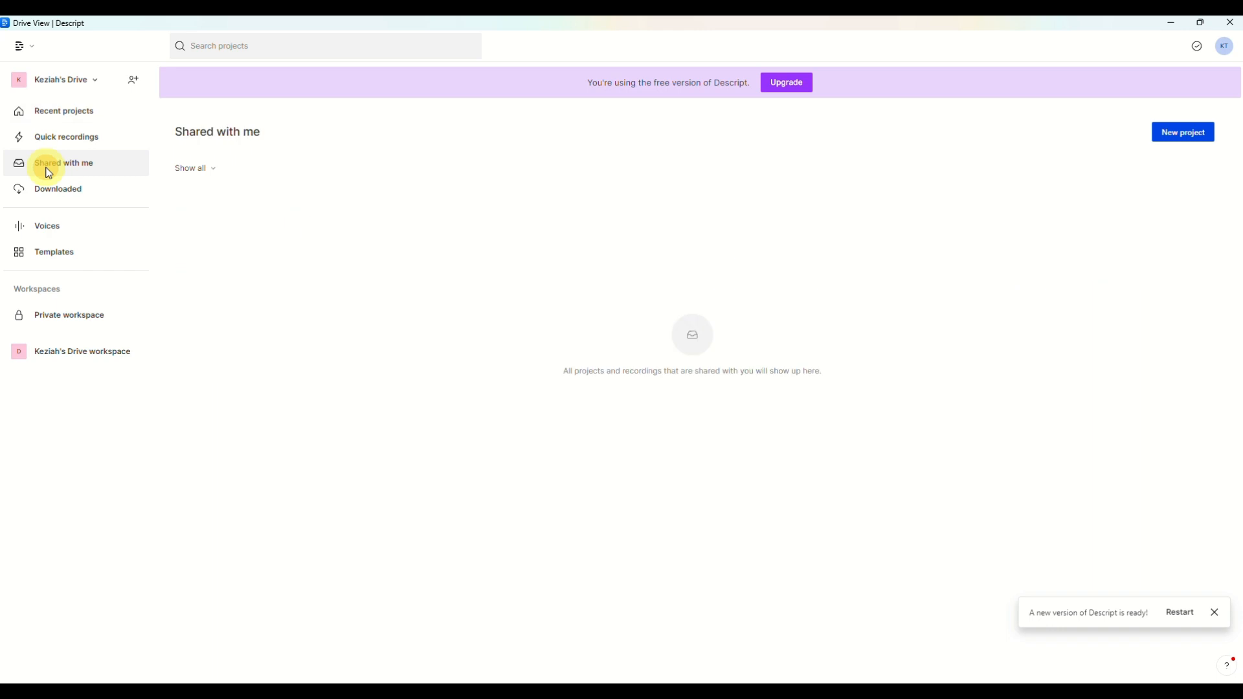
left_click(83, 132)
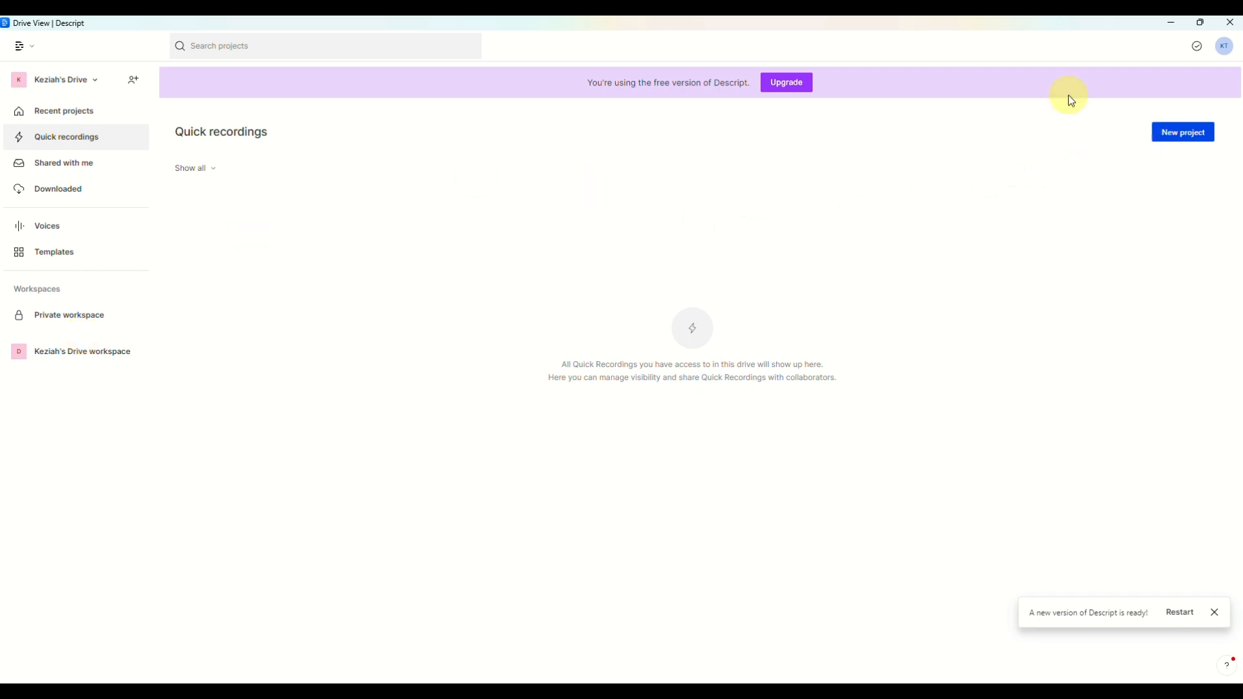
left_click(72, 114)
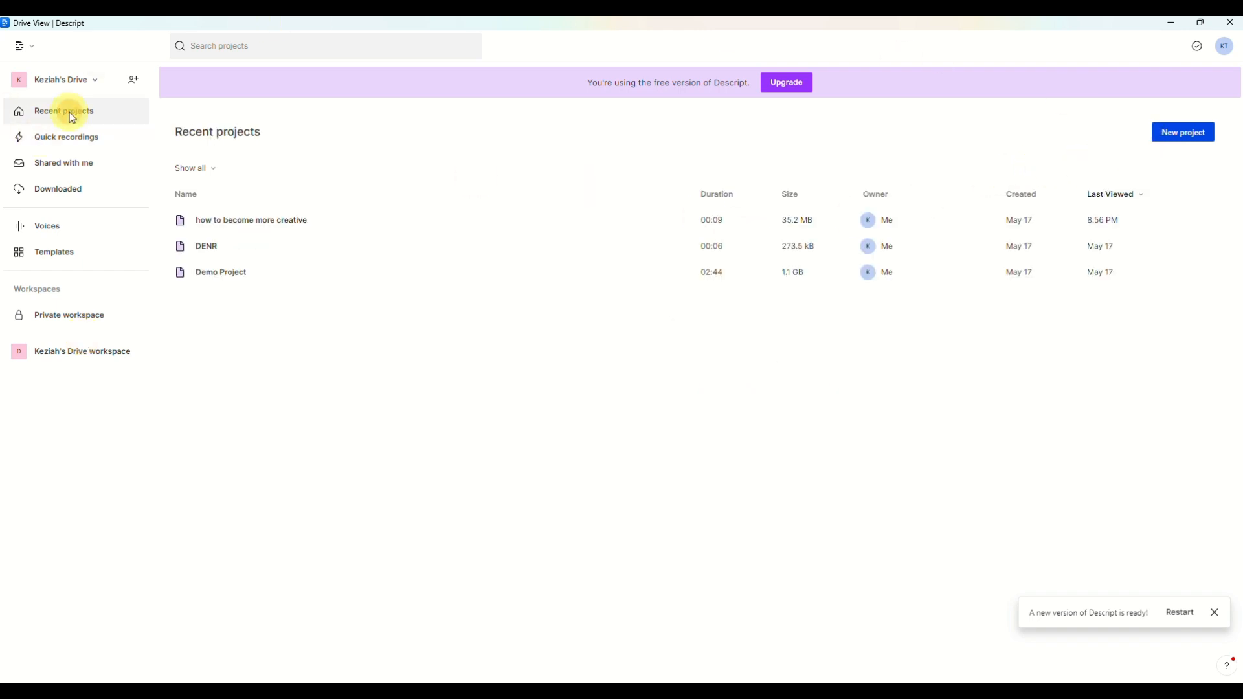
Step: Create a new project and title it "podcast using descript"
left_click(1175, 138)
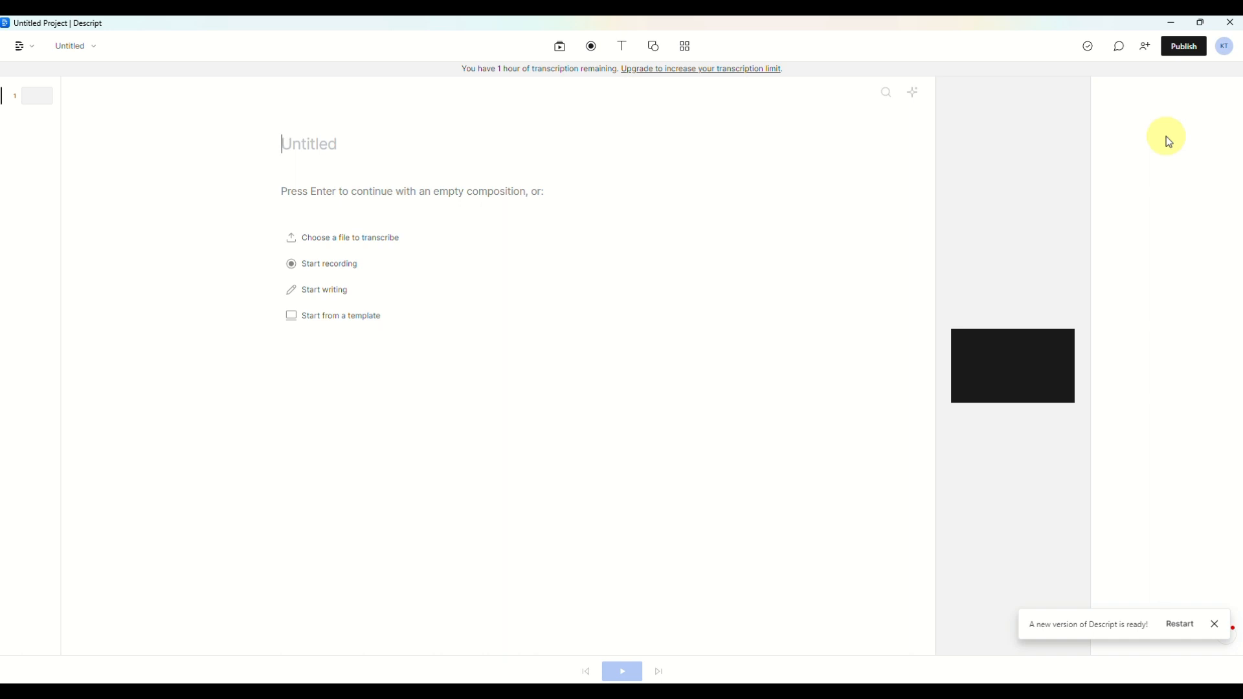
type("podcast")
type("using")
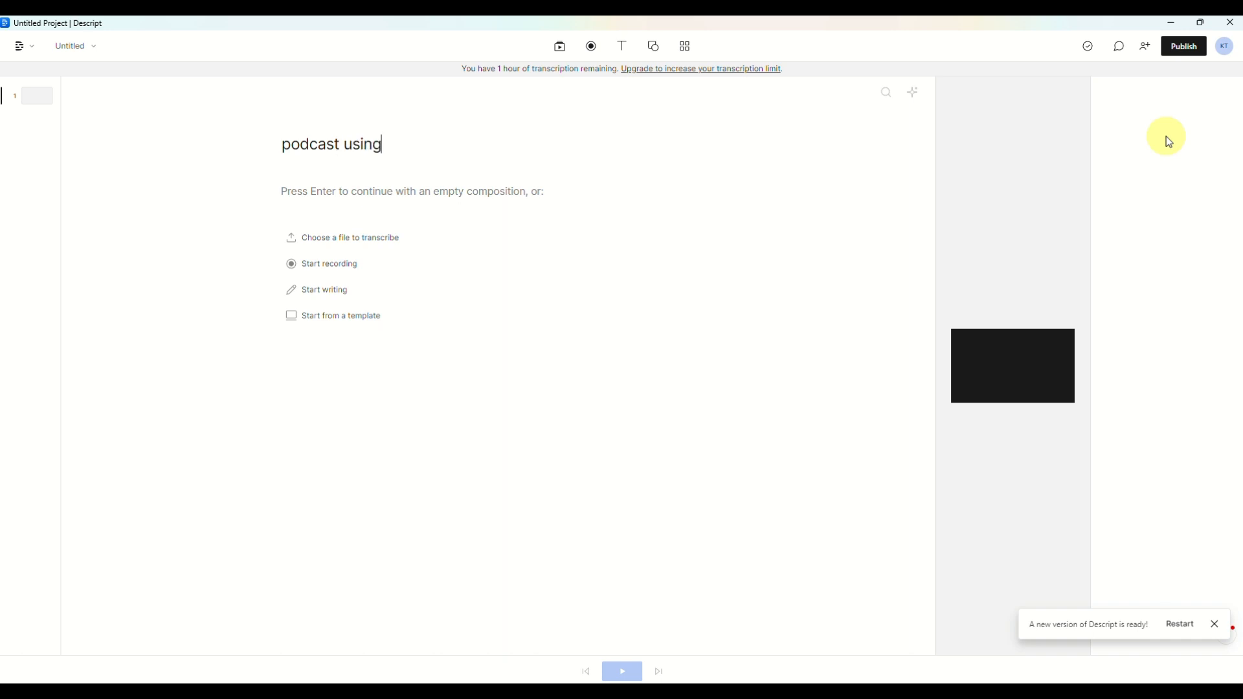
type(" descript")
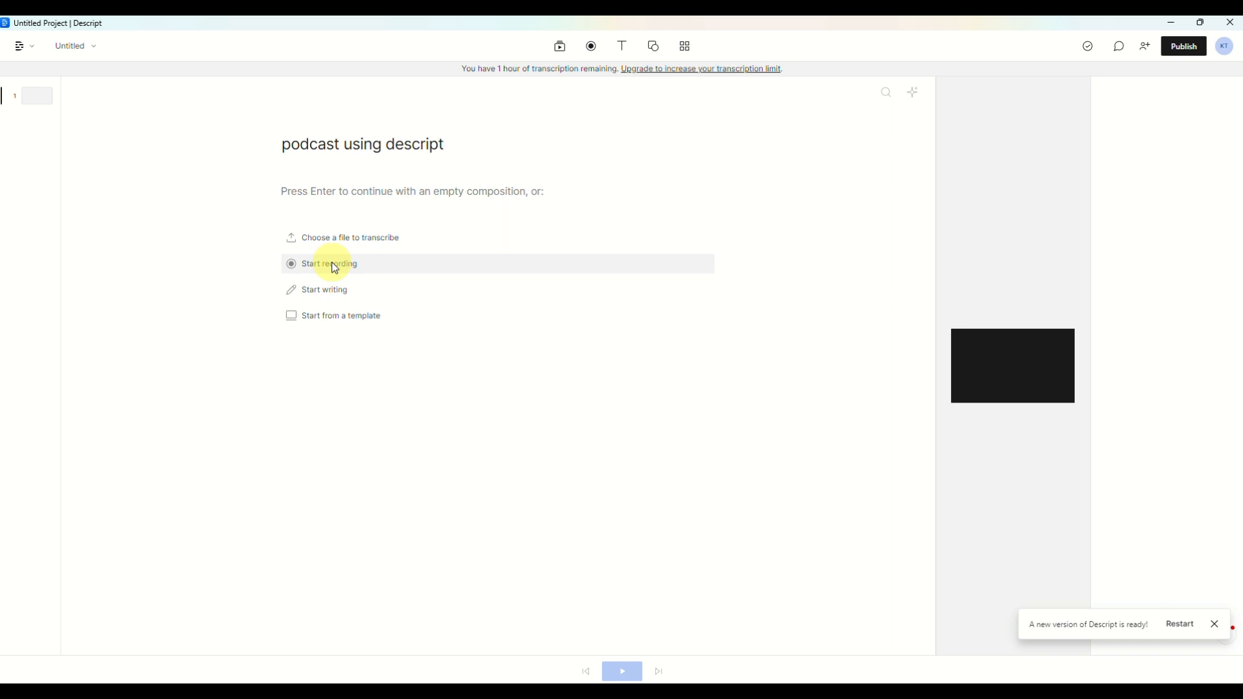
left_click(347, 236)
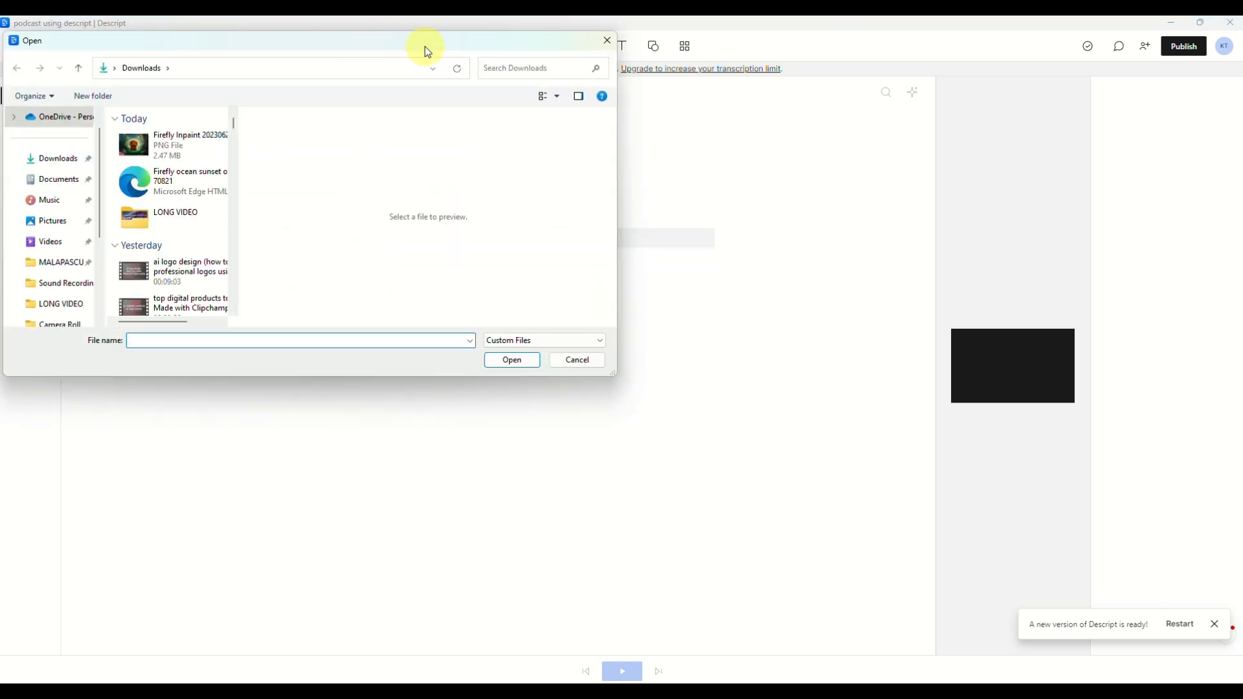
left_click_drag(424, 45, 454, 181)
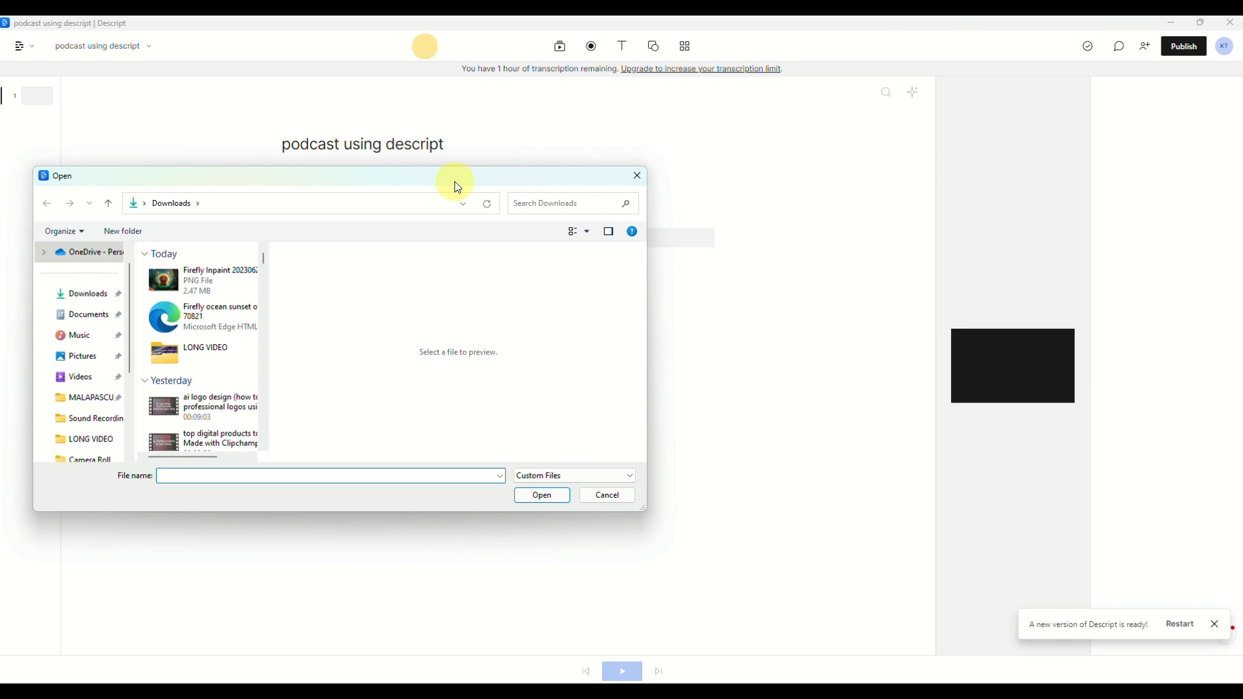
left_click(631, 180)
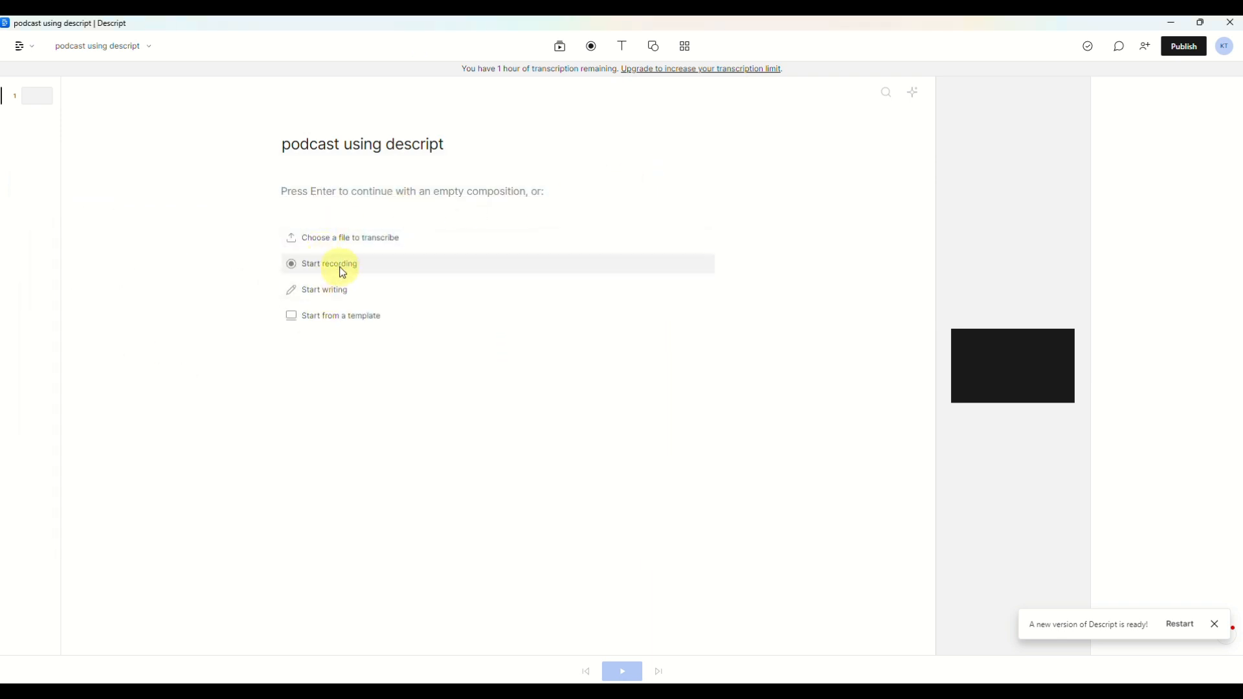
Step: Set up an audio-only recording for the script with the Default channel of Krisp Microphone (Krisp Audio) as the input
left_click(343, 265)
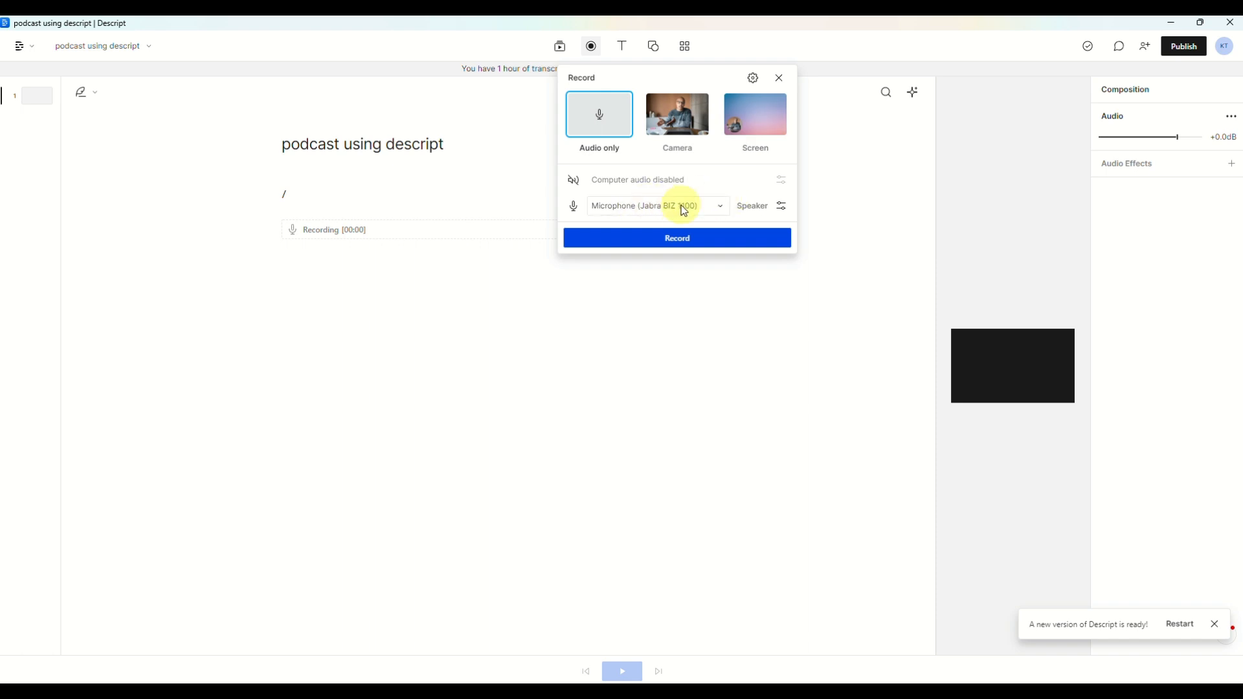
left_click(723, 215)
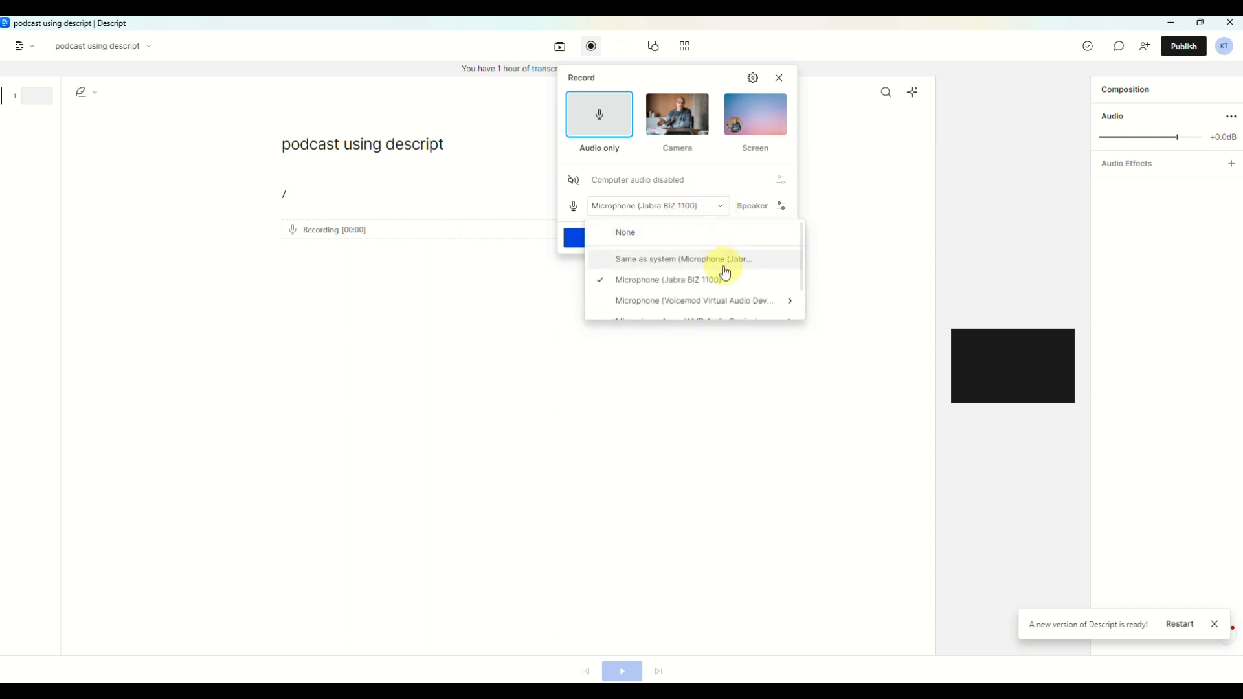
scroll(724, 271, "down", 1)
mouse_move(710, 315)
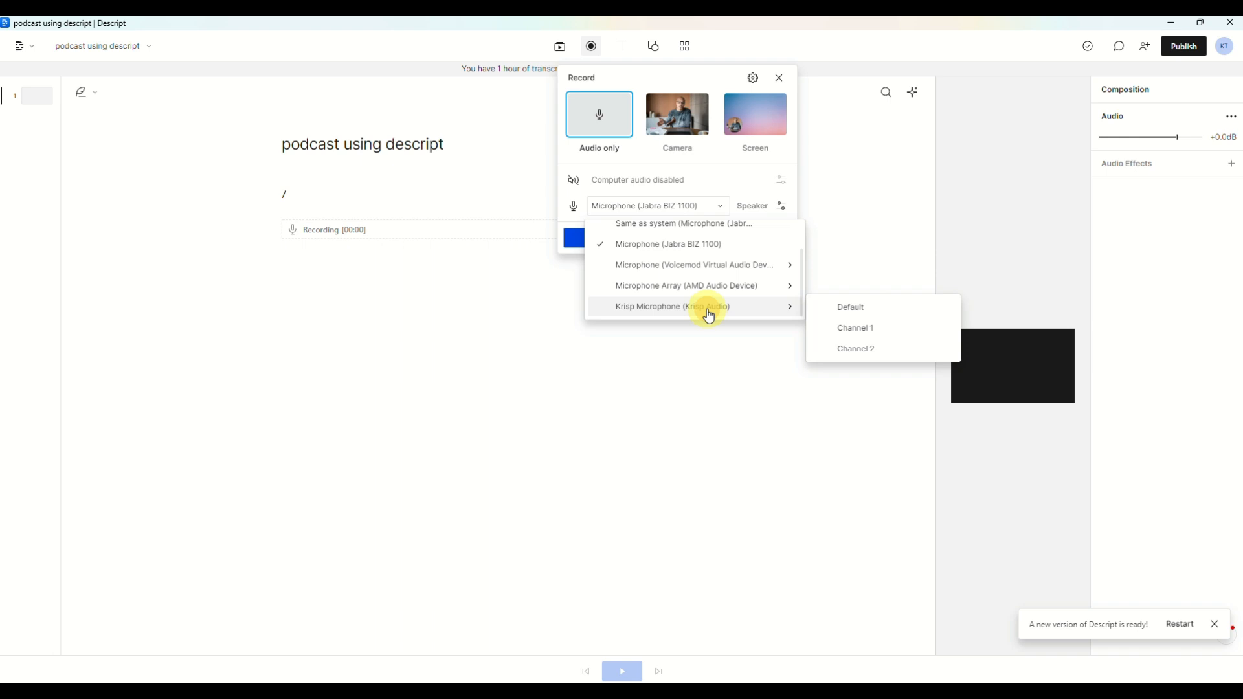
left_click(861, 315)
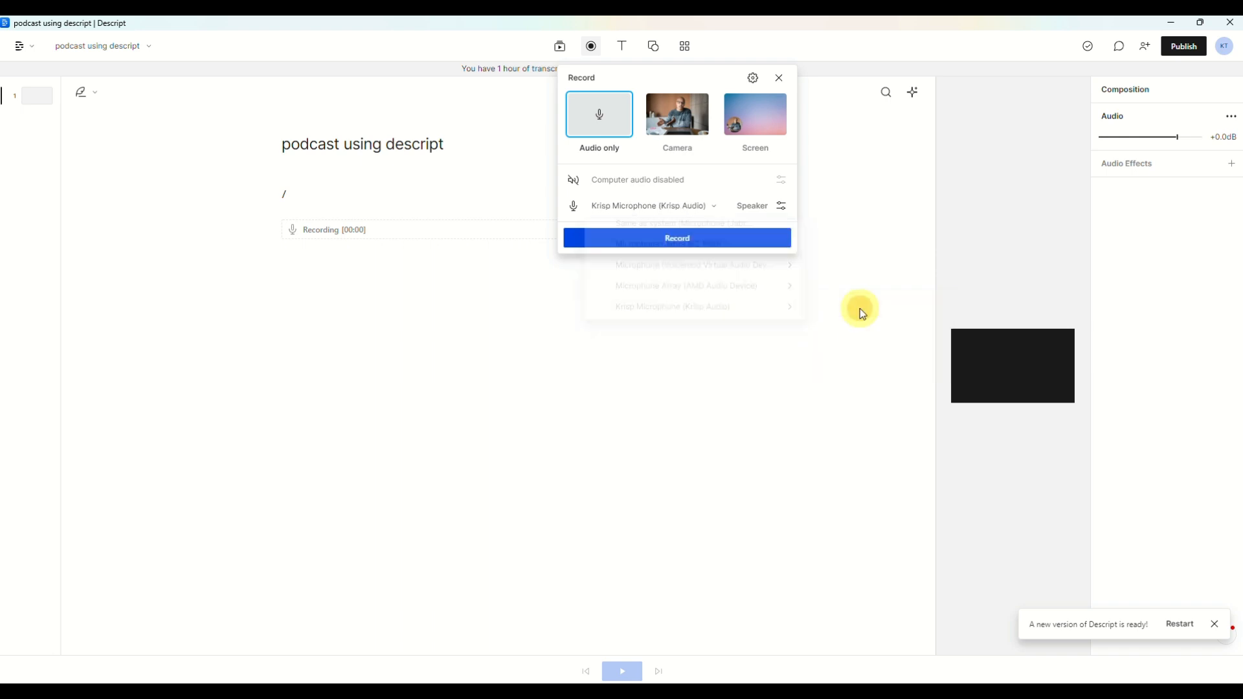
left_click(714, 209)
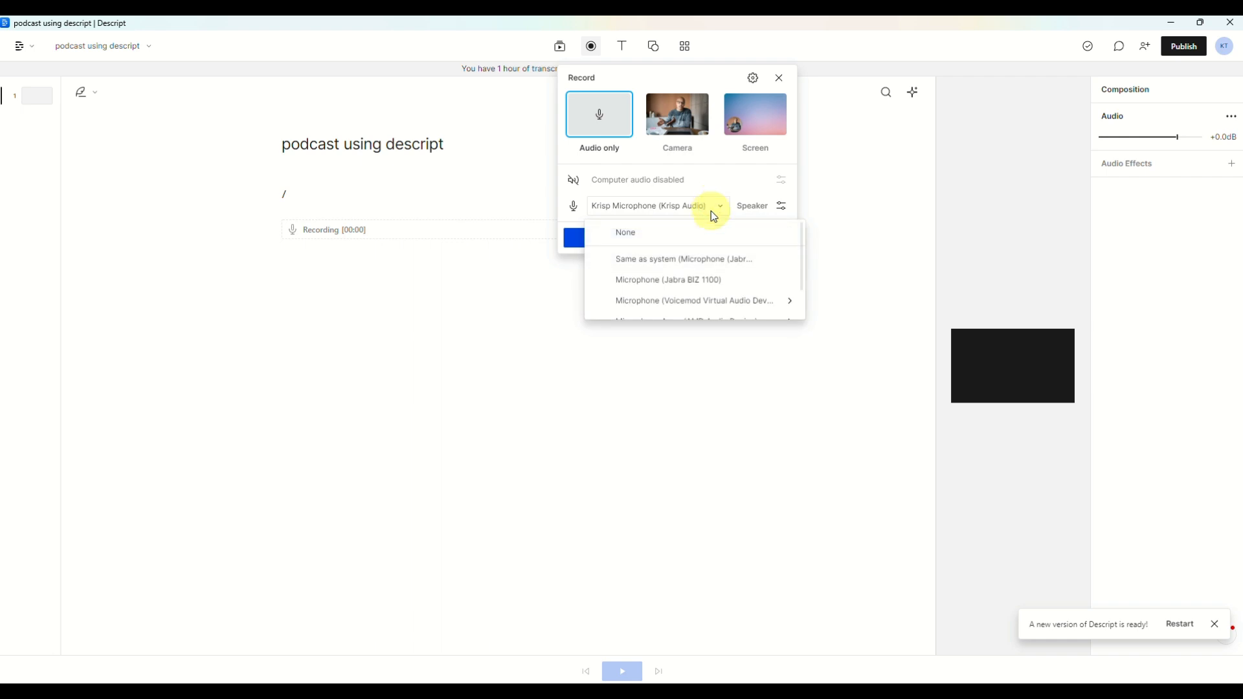
scroll(731, 291, "down", 1)
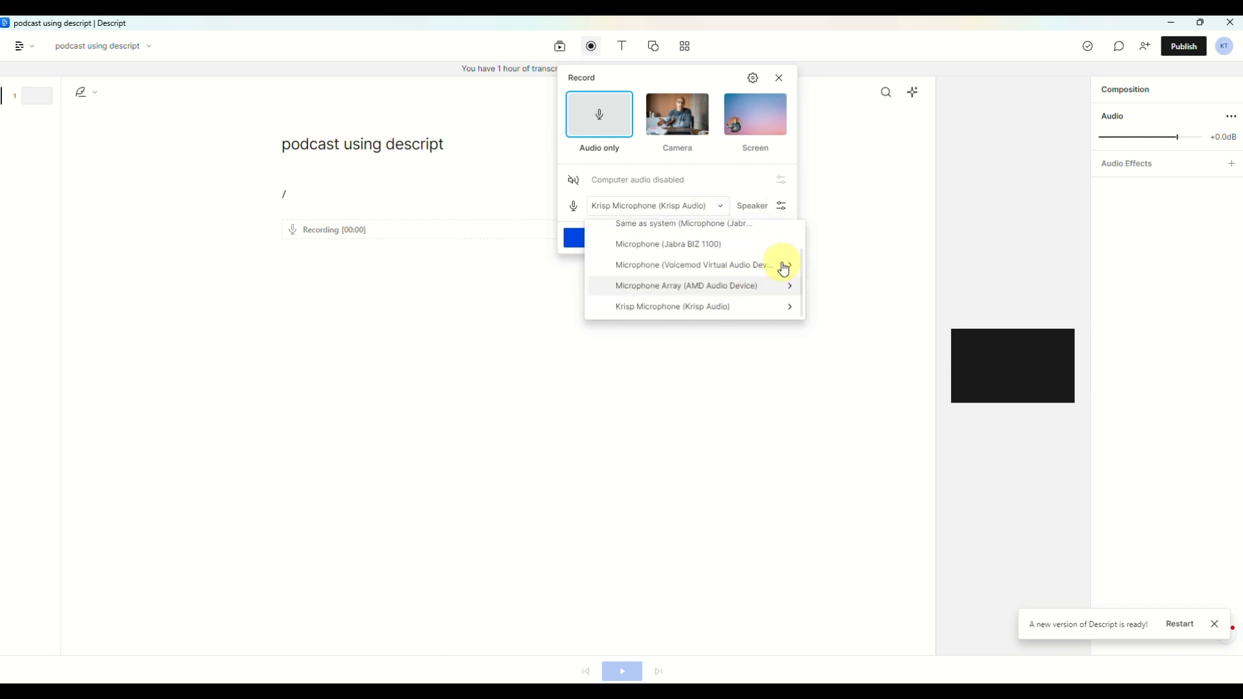
left_click(787, 204)
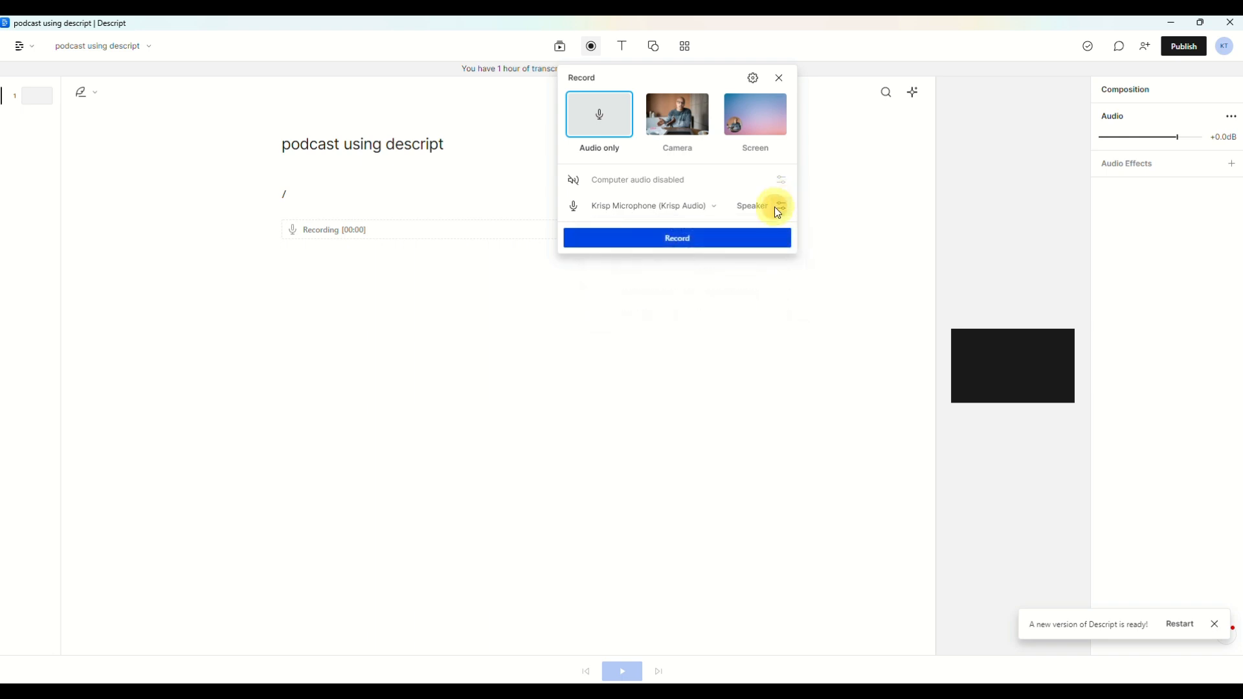
Step: Enable Studio Sound for the microphone input and record the spoken podcast introduction into the script
left_click(777, 209)
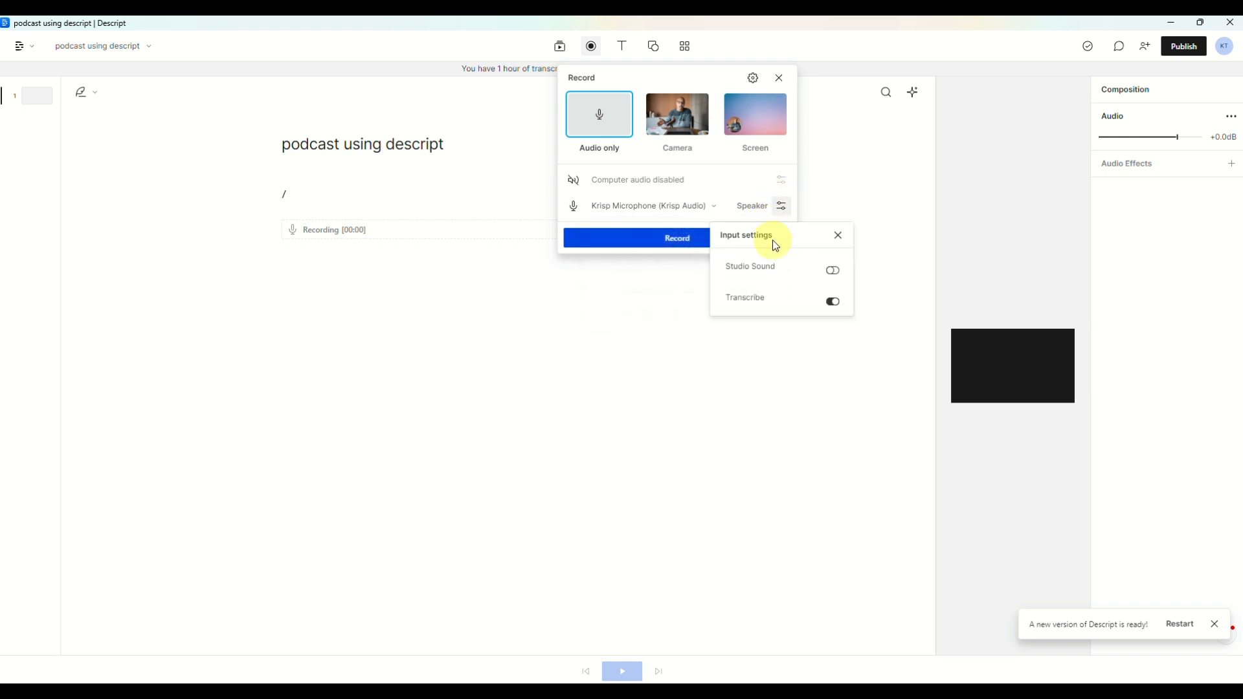
left_click(836, 272)
left_click(787, 333)
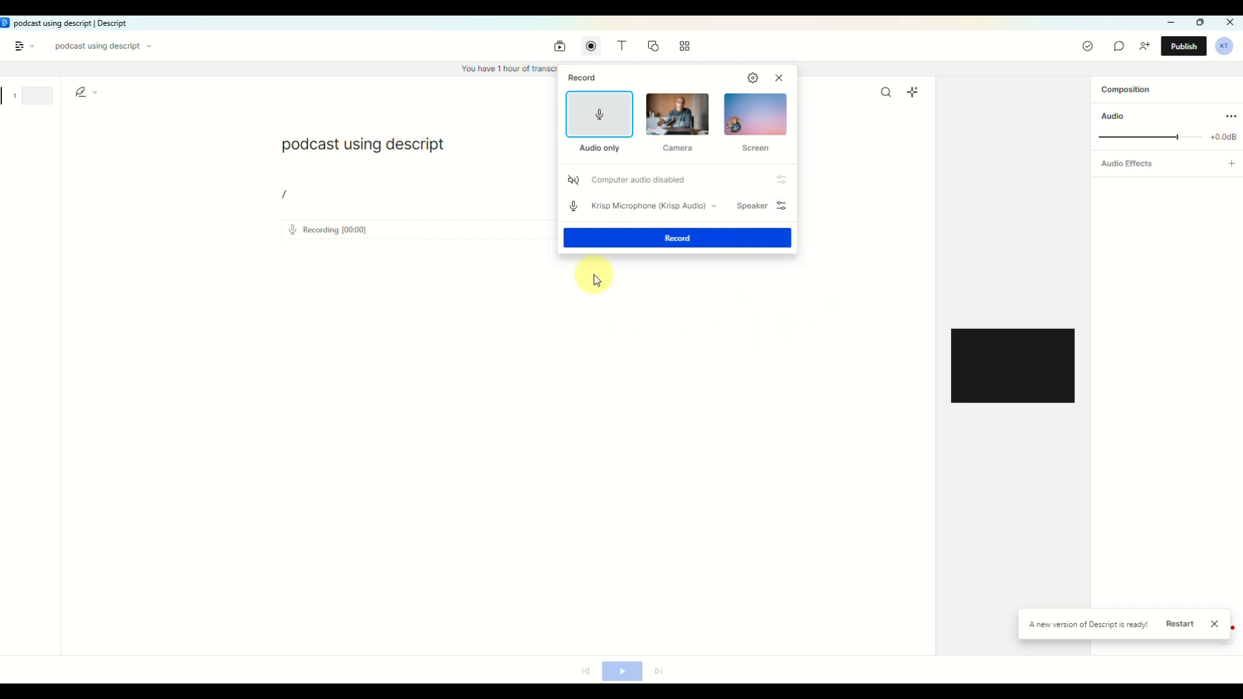
left_click(667, 241)
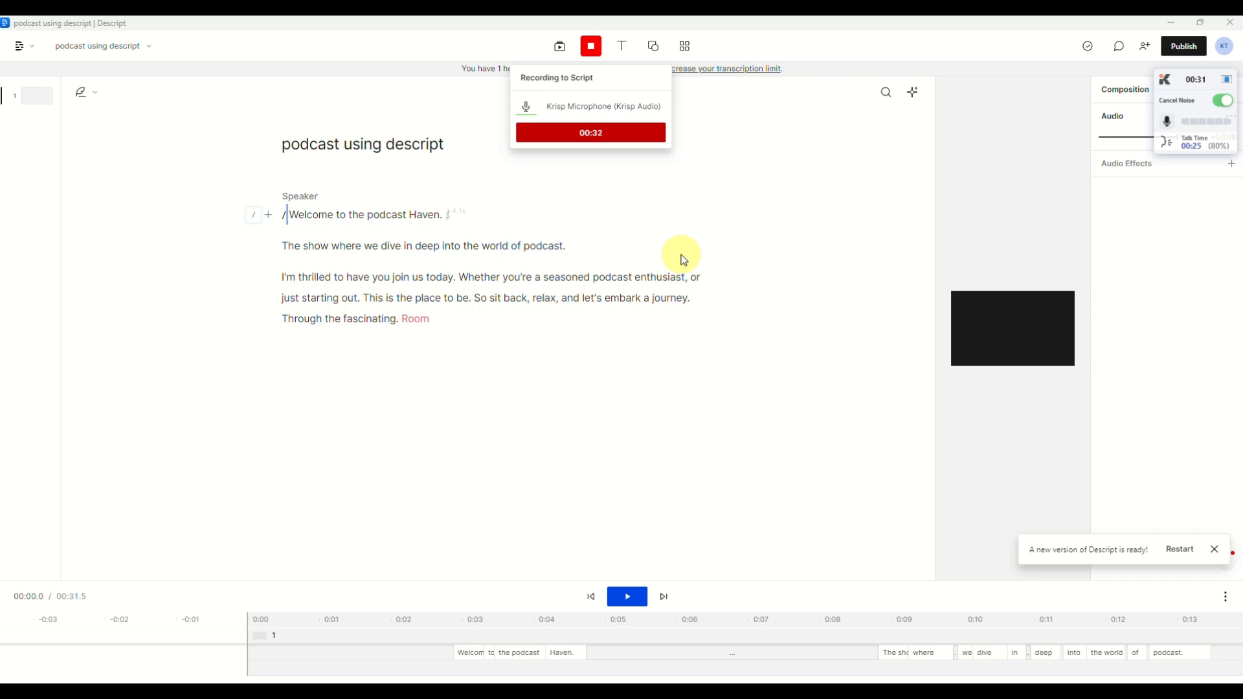
left_click(628, 134)
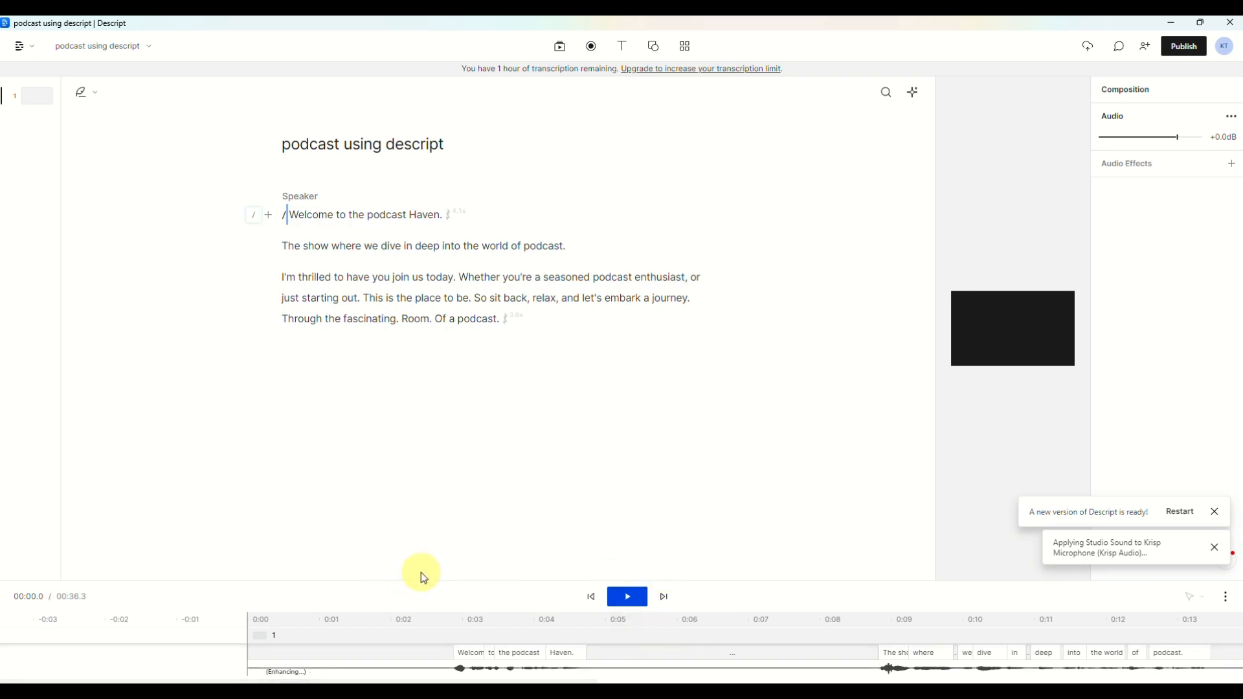
Step: Enlarge the timeline area and play back part of the recording with the whole clip in view, pausing after "seasoned"
left_click_drag(422, 580, 491, 467)
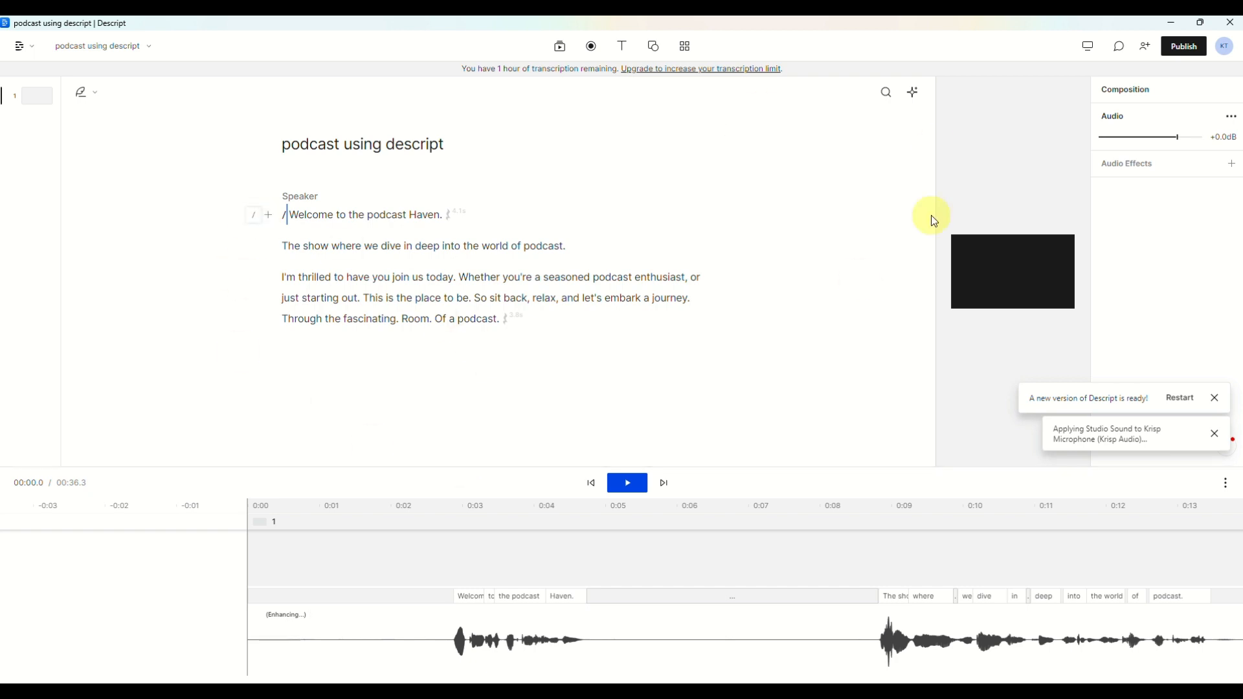
left_click(633, 483)
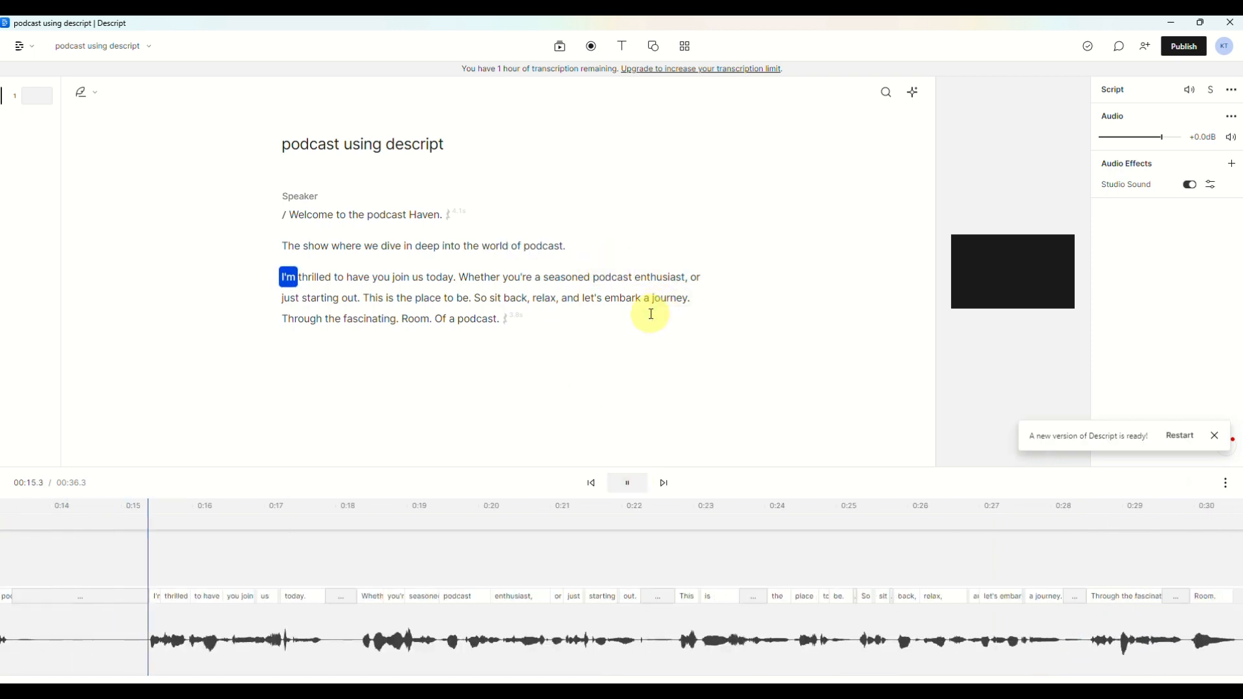
scroll(483, 557, "down", 3)
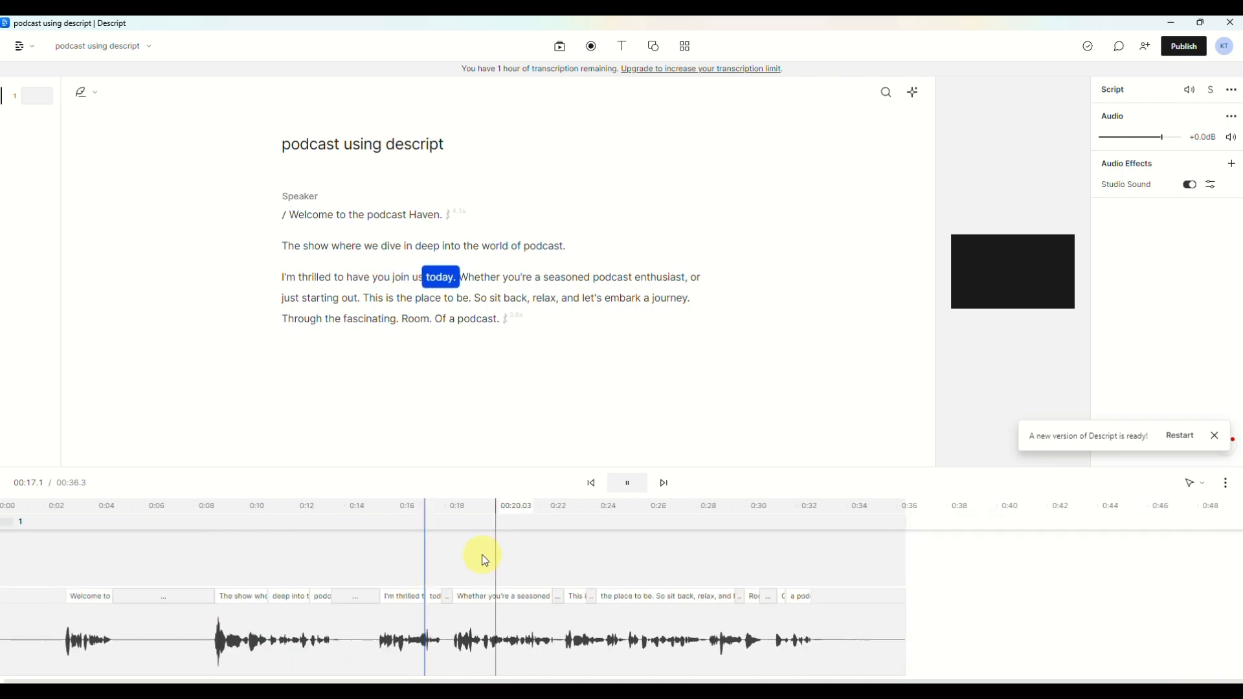
scroll(483, 556, "down", 2)
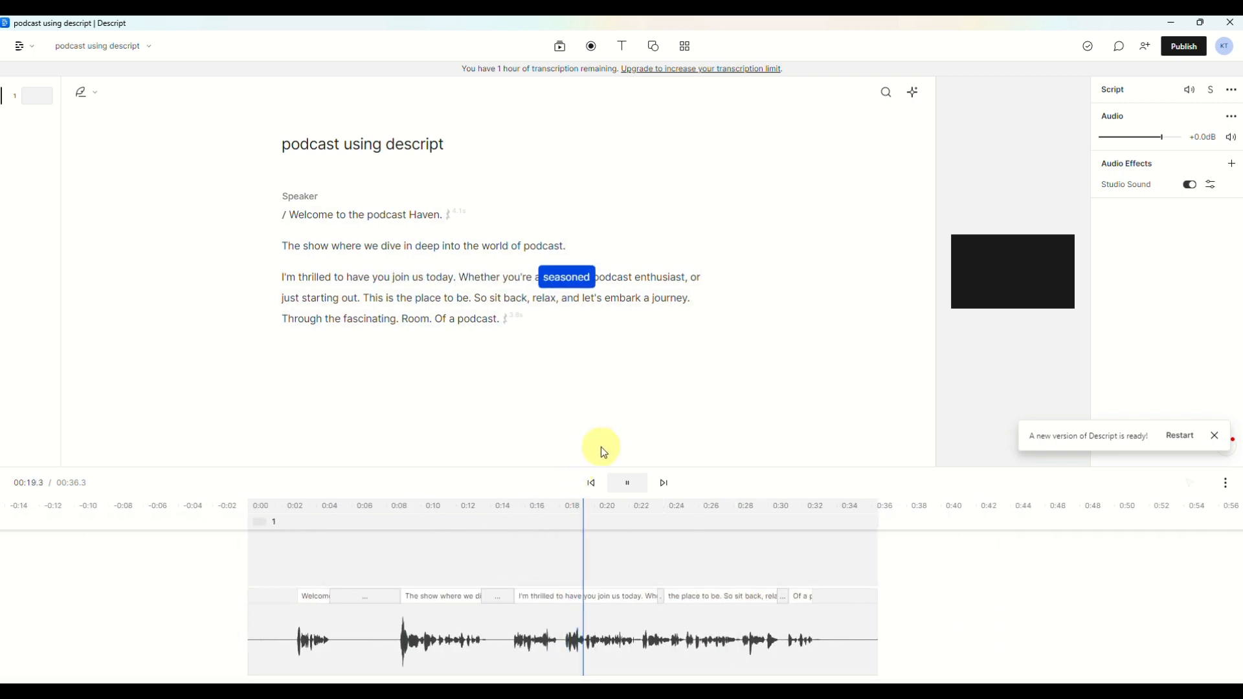
left_click(625, 483)
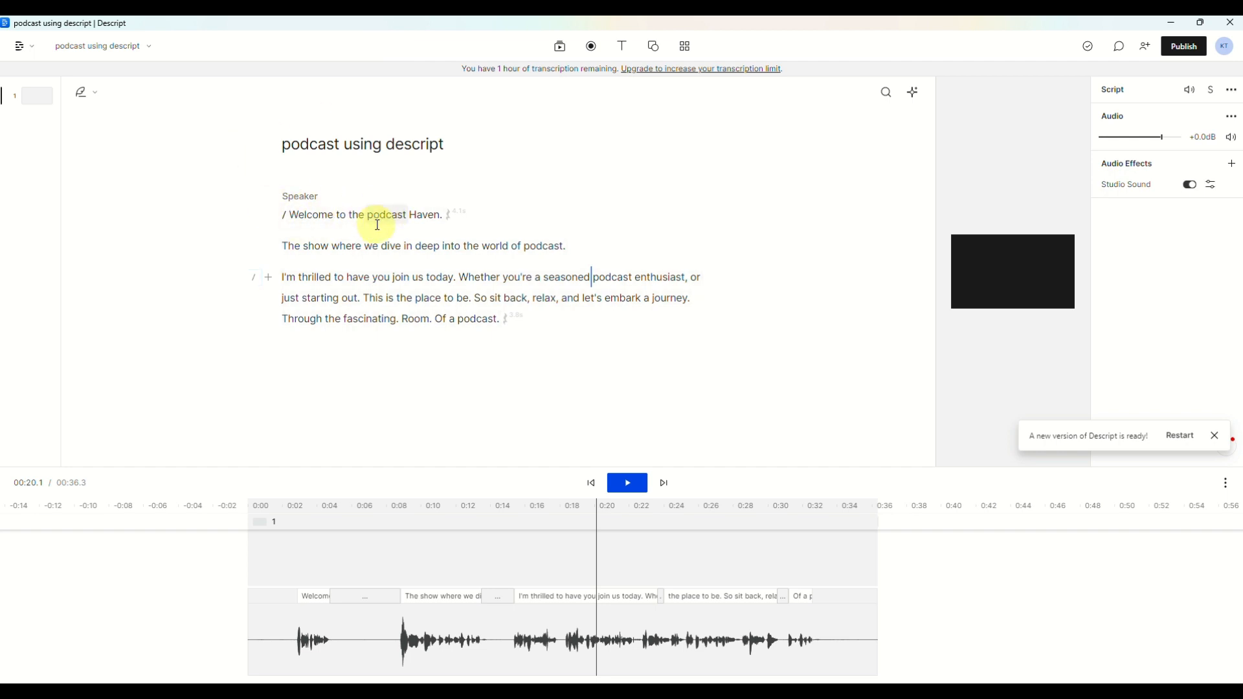
Step: Merge the three transcript paragraphs into one by removing the breaks before "The show where" and "I'm thrilled"
left_click(443, 215)
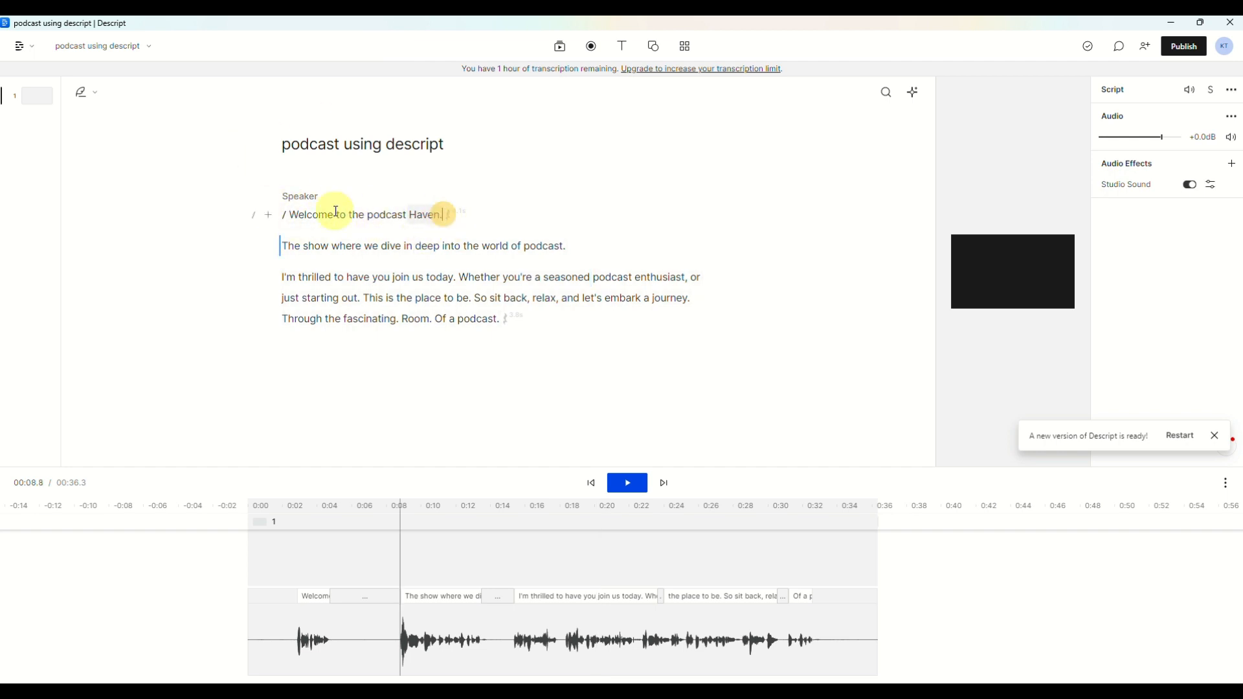
left_click(289, 214)
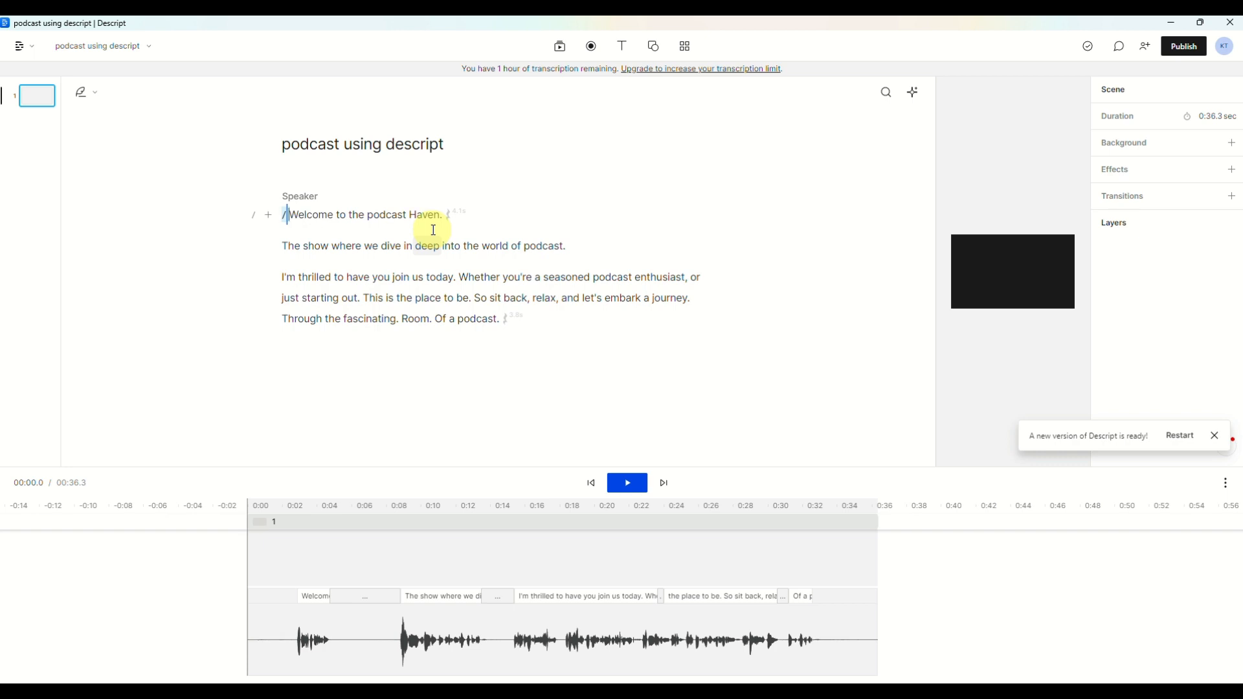
left_click(483, 224)
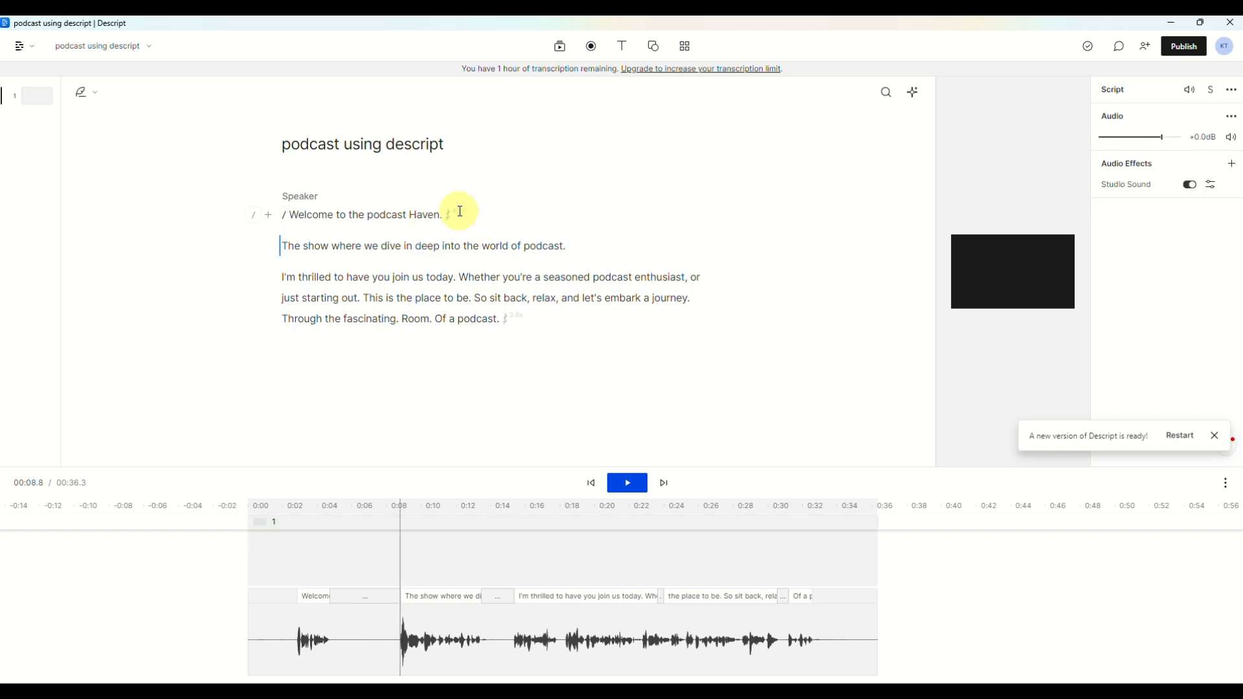
key("BackSpace")
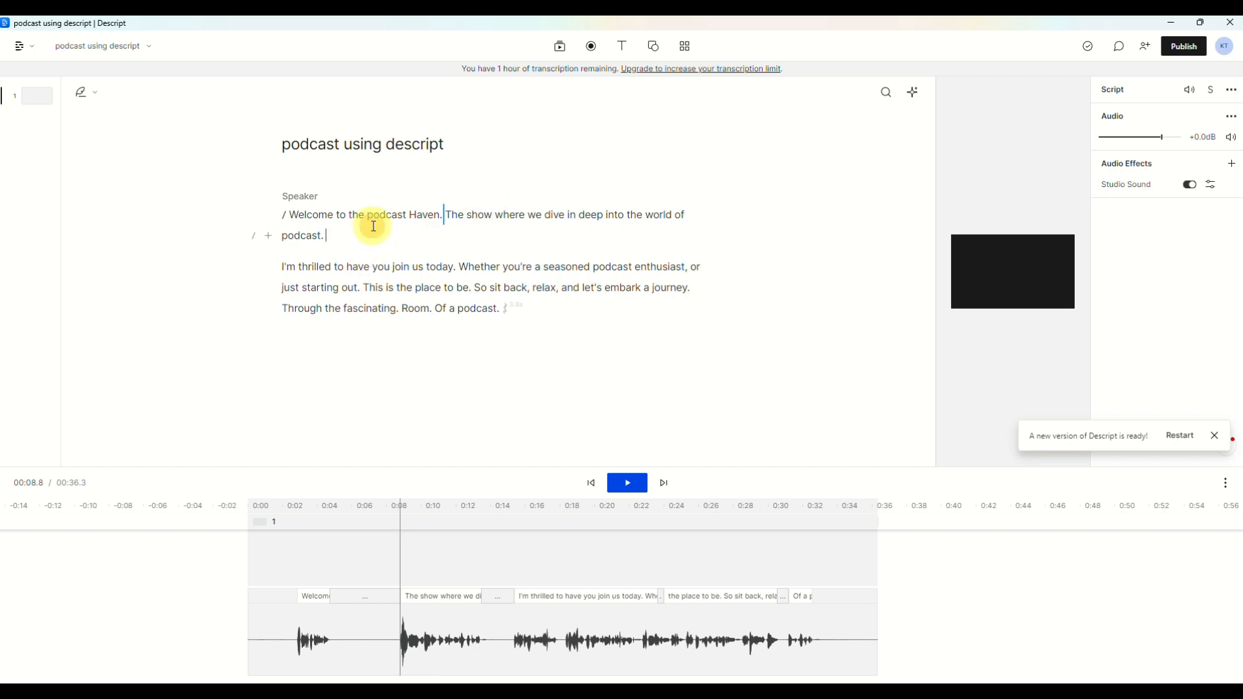
key("Right")
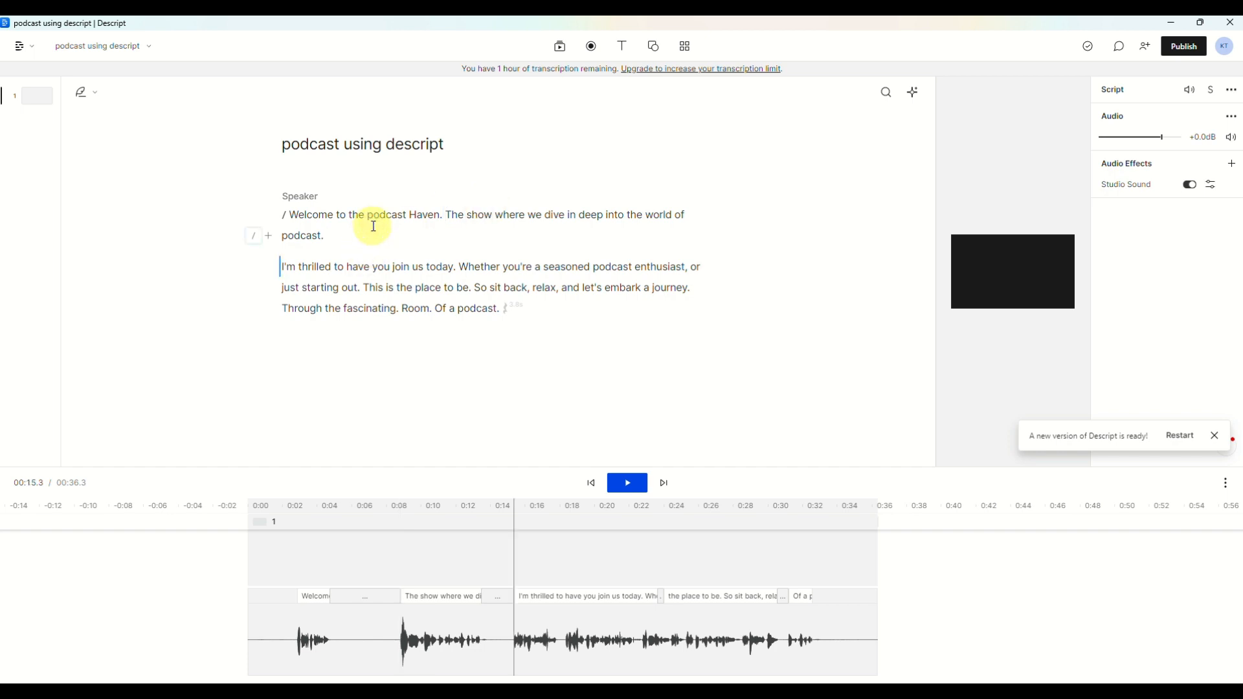
key("BackSpace")
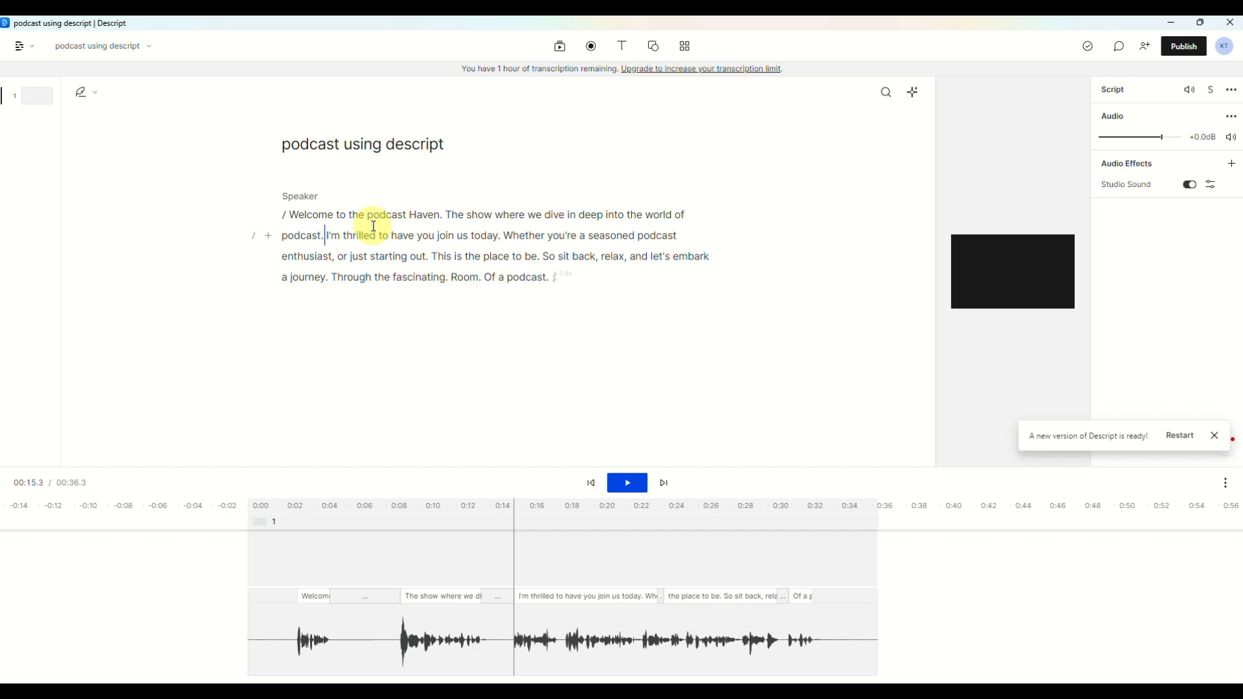
Step: Play the merged script briefly from "I'm thrilled", pause it and return to the start before "Welcome"
left_click(633, 484)
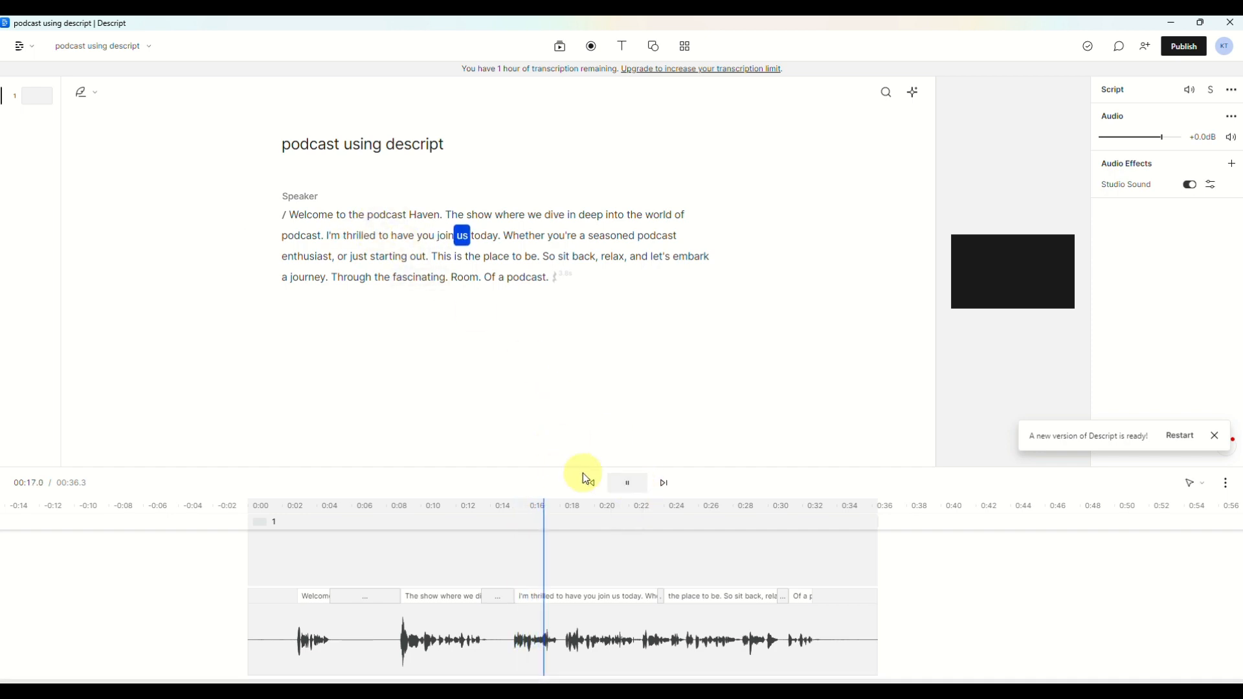
left_click(617, 483)
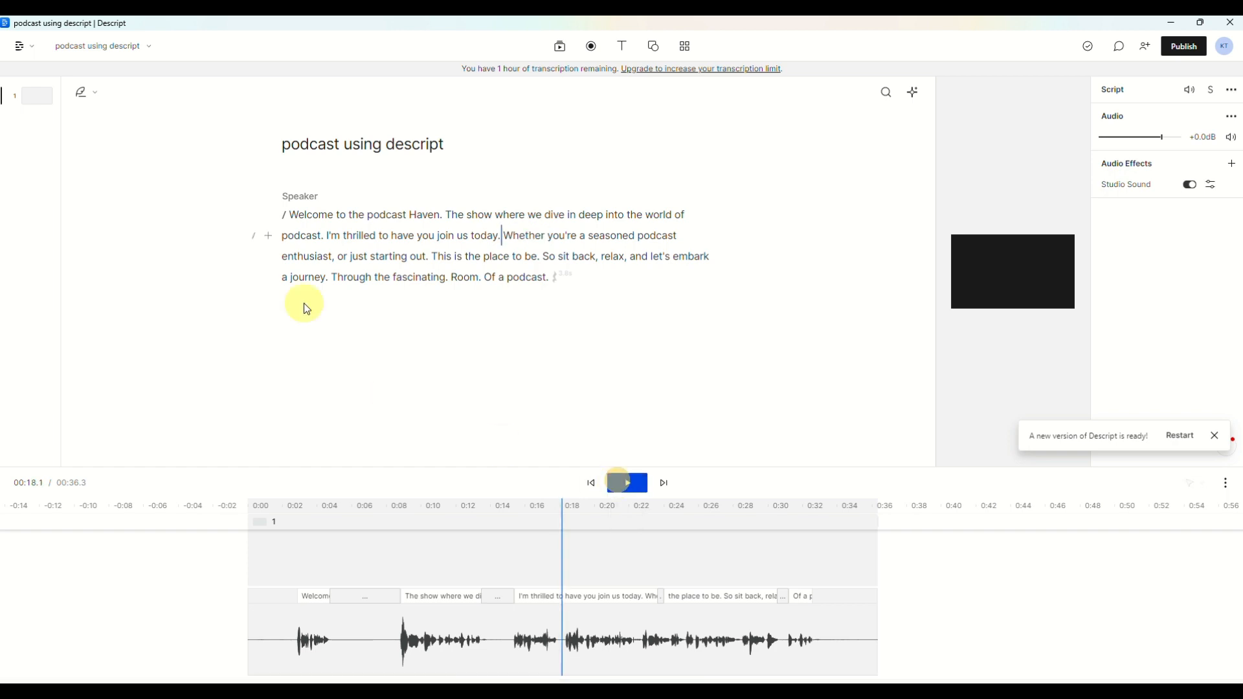
left_click(288, 214)
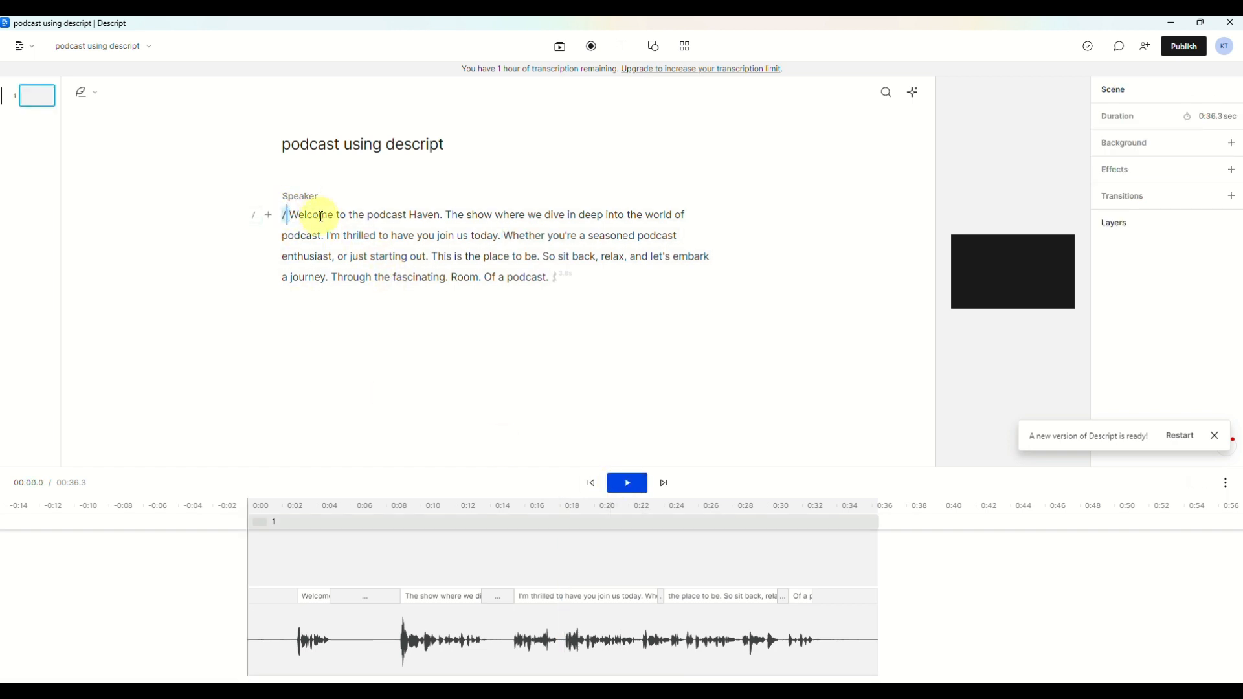
Step: Play back the script's audio from the start and pause it after "starting out."
key("Tab")
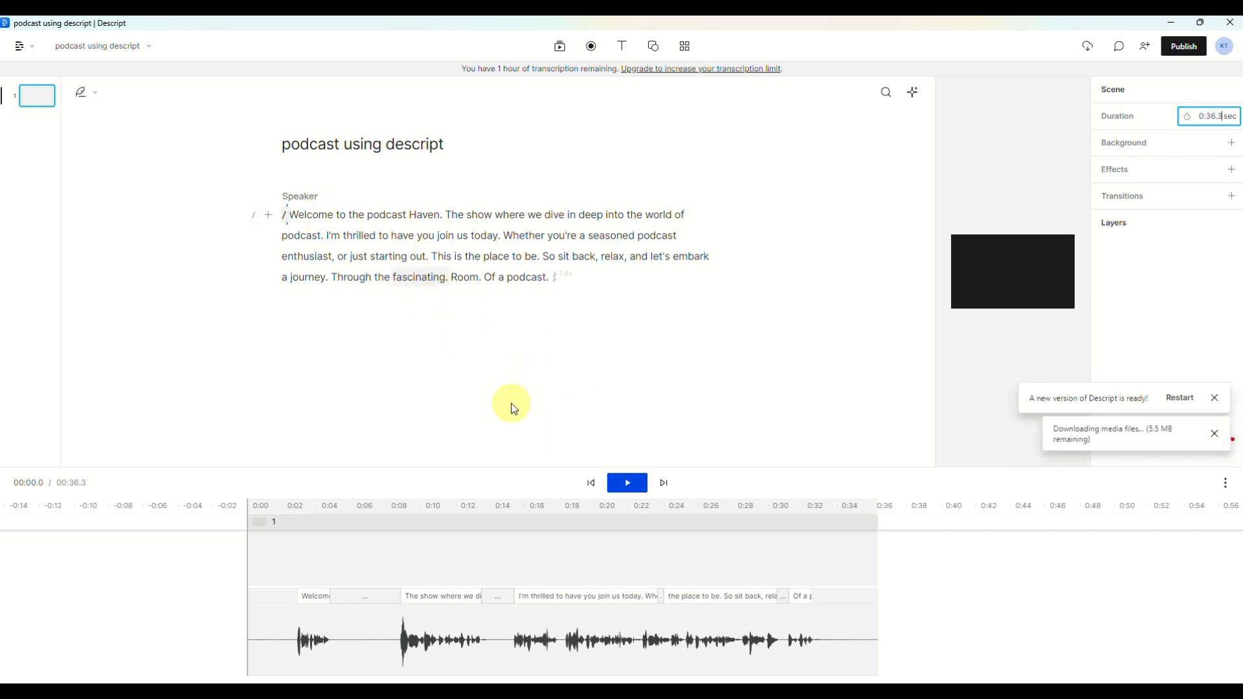
left_click(628, 485)
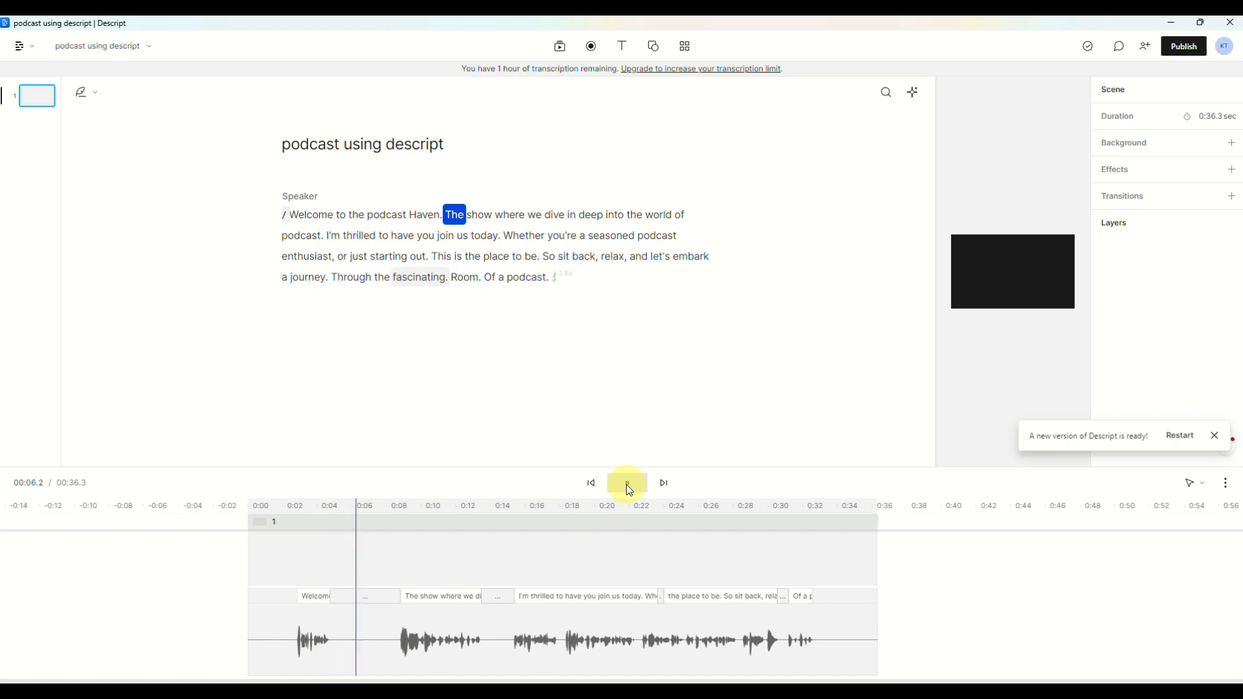
left_click(374, 607)
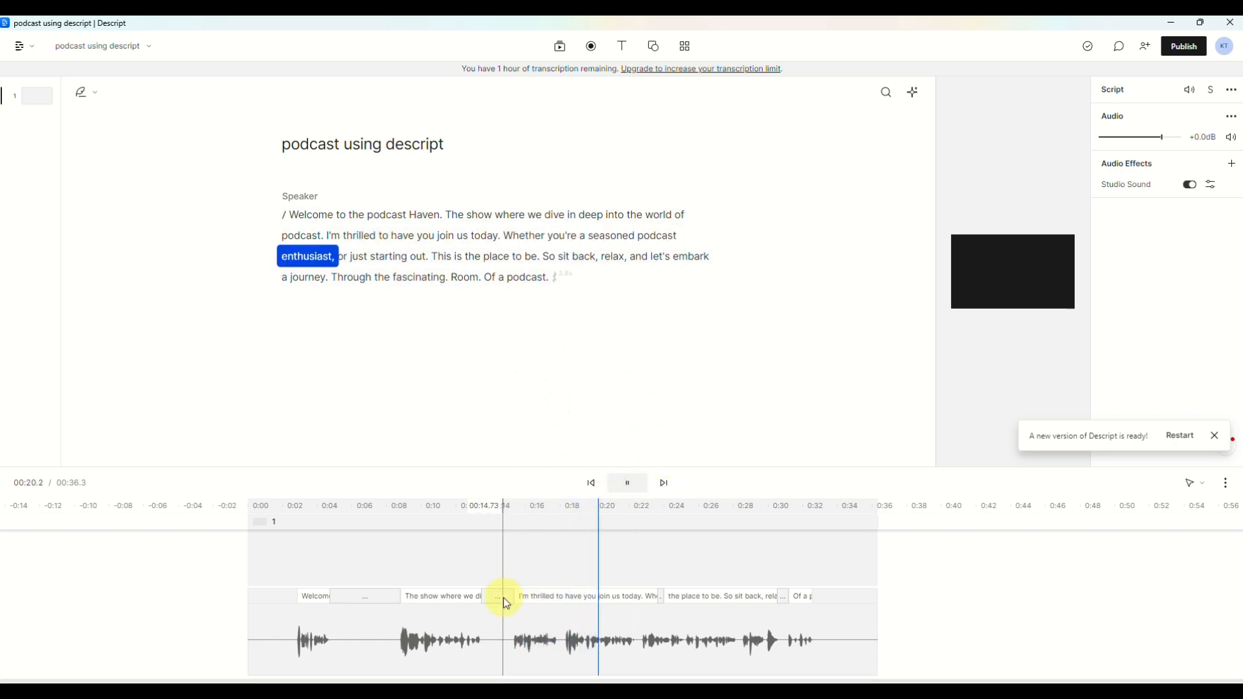
left_click(626, 483)
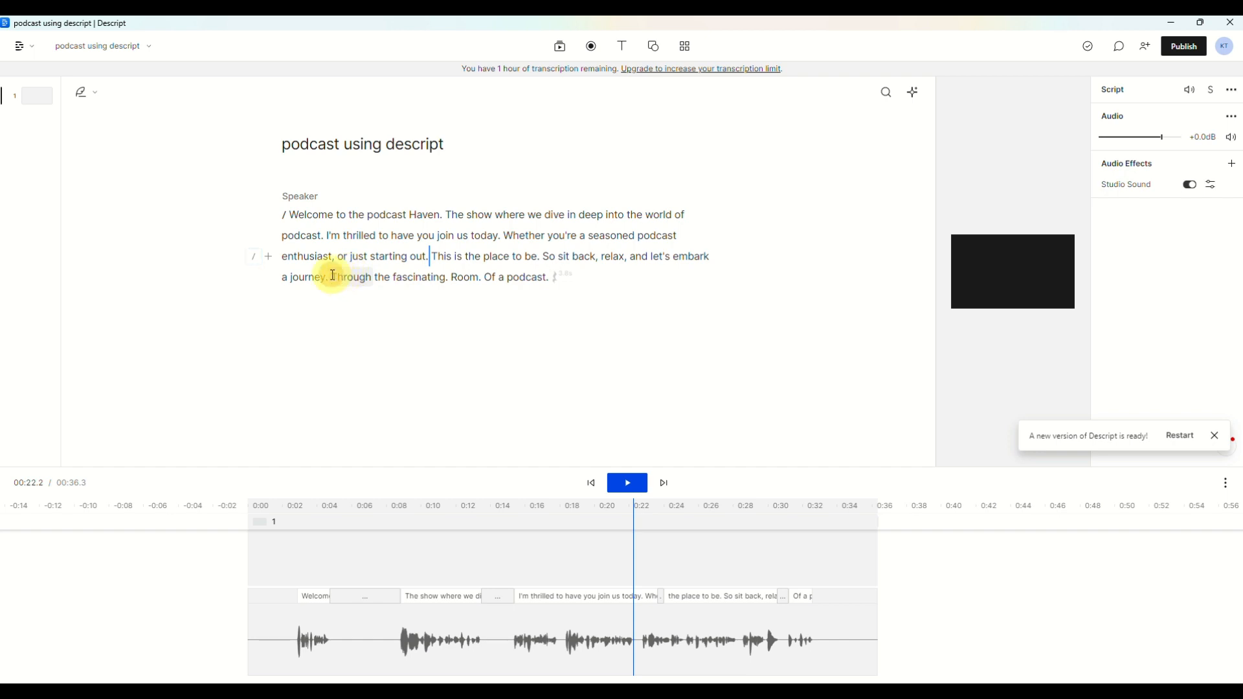
Step: Join the last two sentences by removing the full stop after "journey", making it read "journey through the fascinating"
left_click(333, 275)
key("BackSpace")
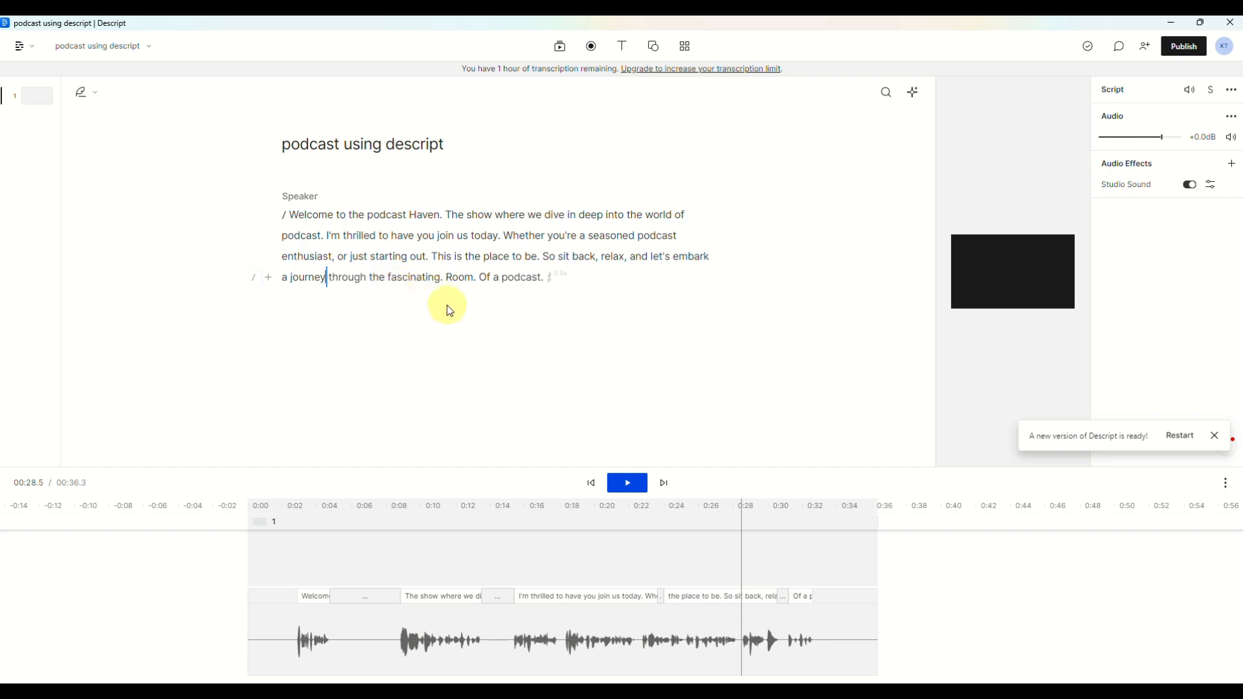
left_click(475, 280)
key("BackSpace")
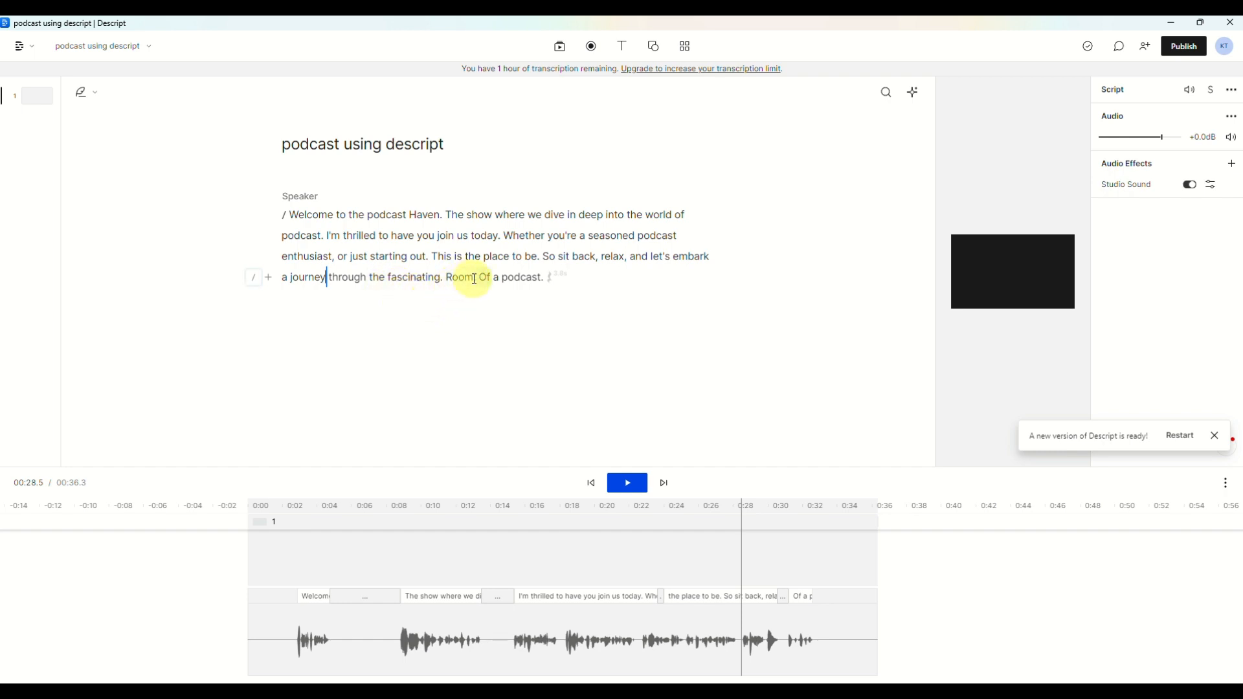
Step: Try to replace the word "Room." by deleting it and retyping directly in the script before "Of a podcast"
mouse_move(475, 278)
left_mouse_down()
mouse_move(438, 282)
mouse_move(453, 283)
left_mouse_up()
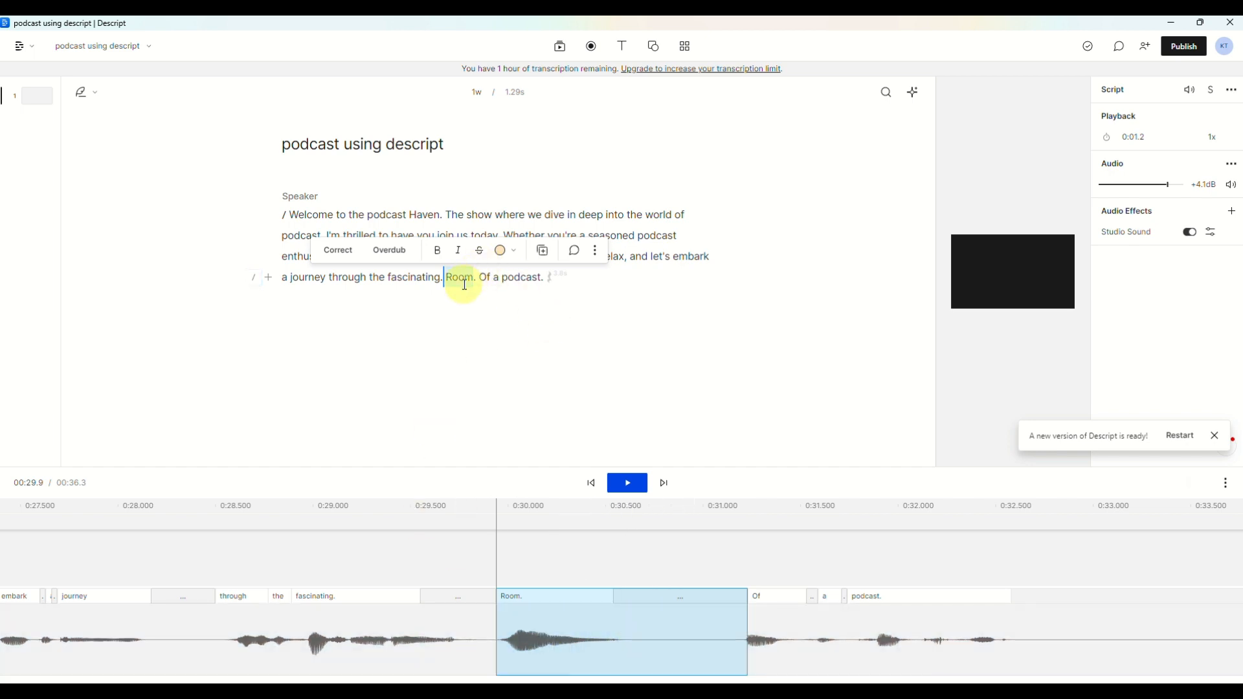
key("BackSpace")
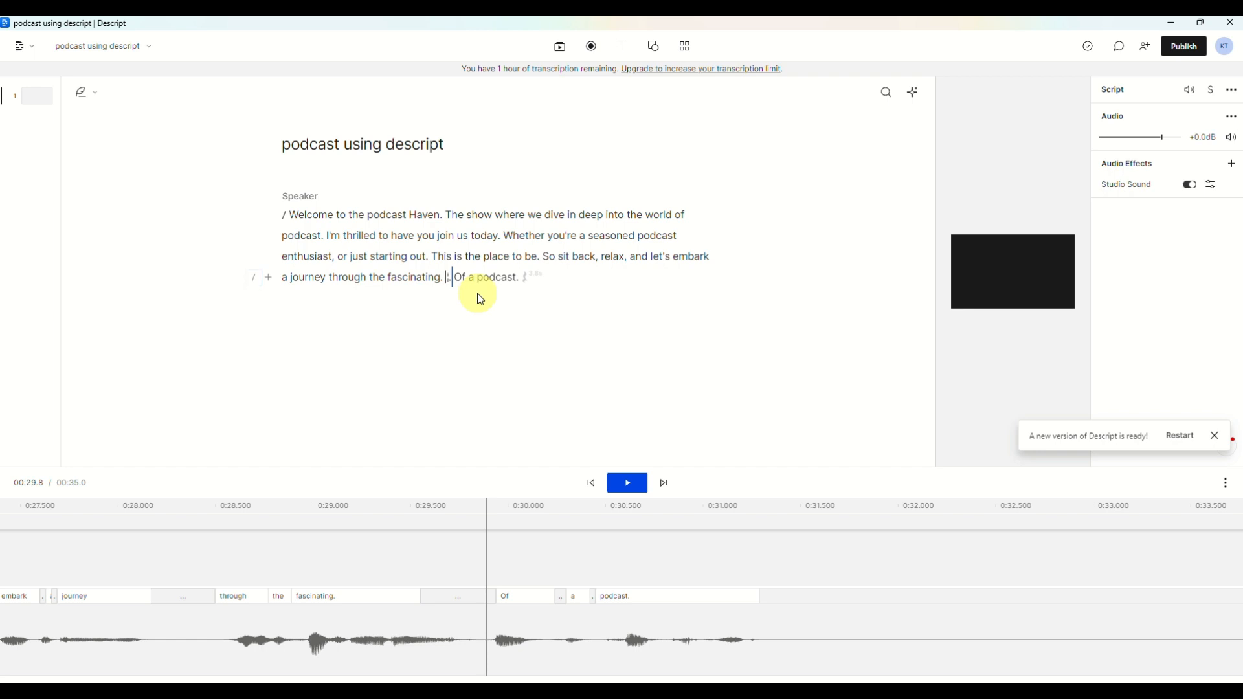
key("shift+3")
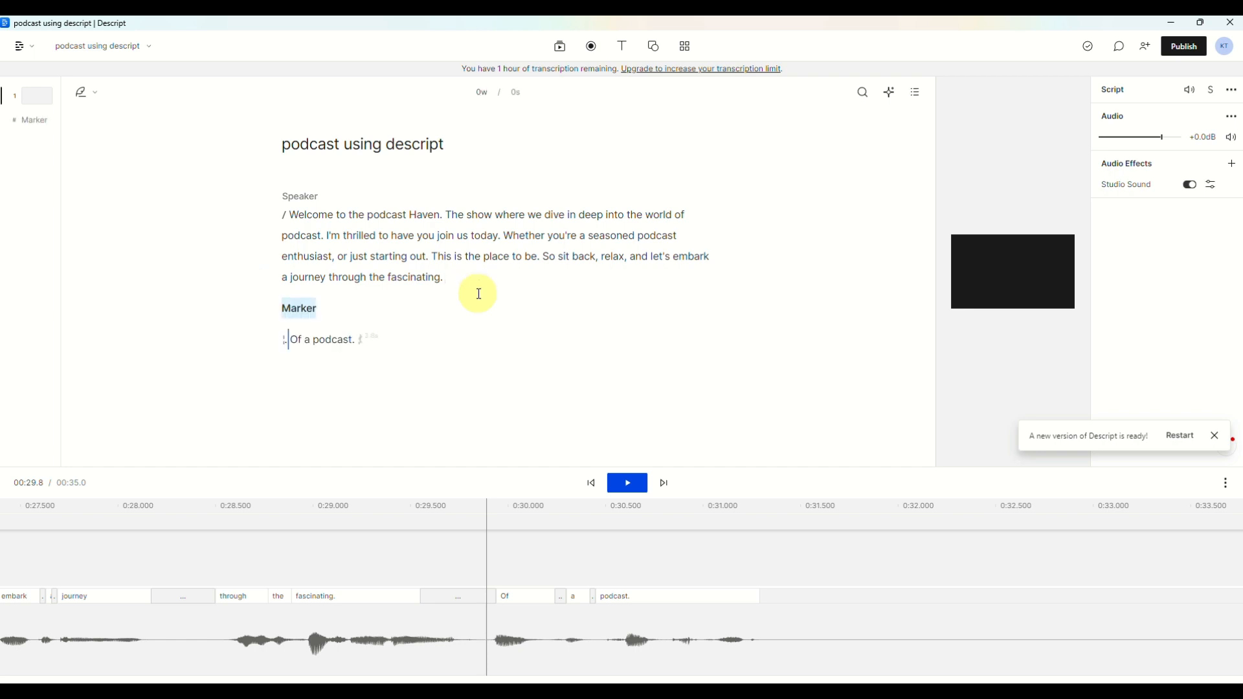
key("ctrl+z")
key("BackSpace")
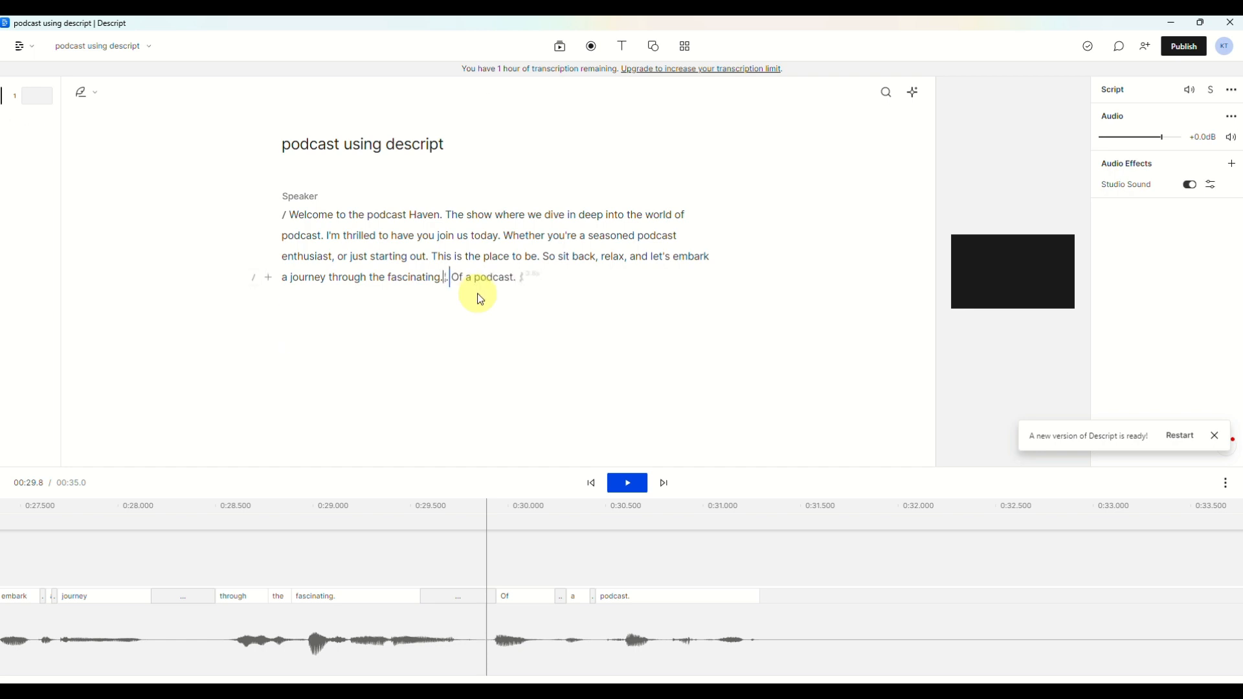
key("BackSpace")
Step: Undo the script edits back to the point where "Room." is restored before "Of a podcast"
key("ctrl+z")
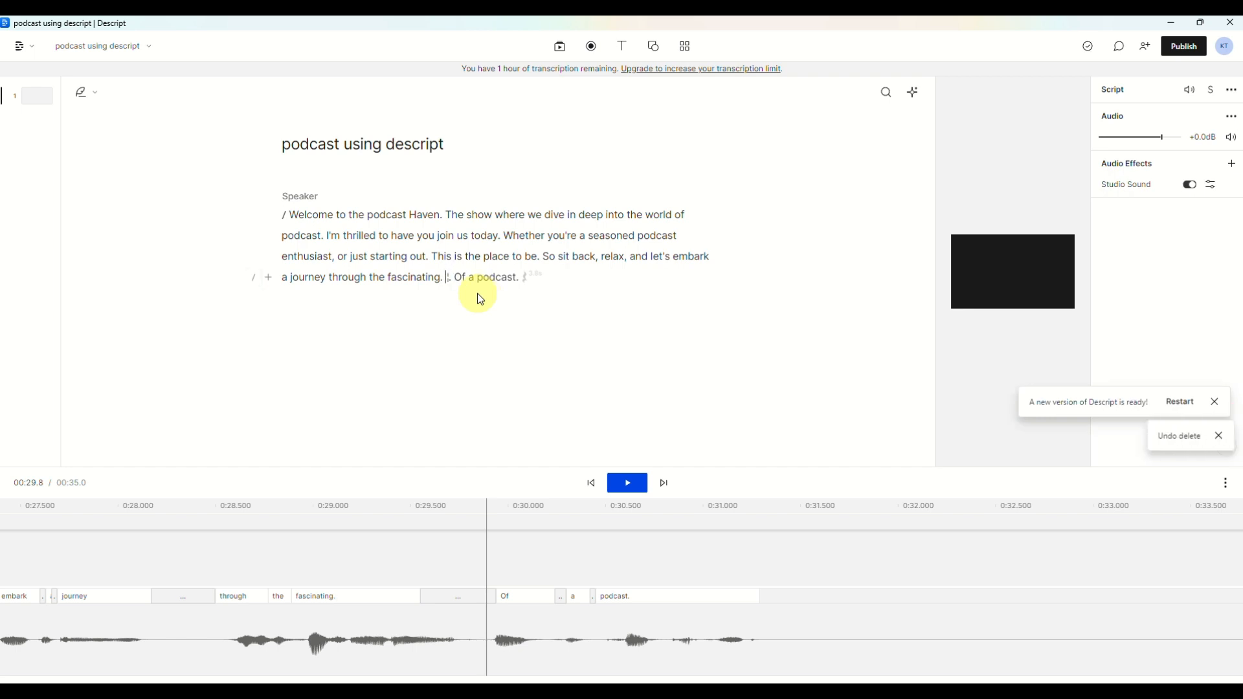
key("ctrl+z")
key("ctrl+z")
key("ctrl+z")
key("ctrl+z")
key("ctrl+z")
key("ctrl+z")
key("ctrl+z")
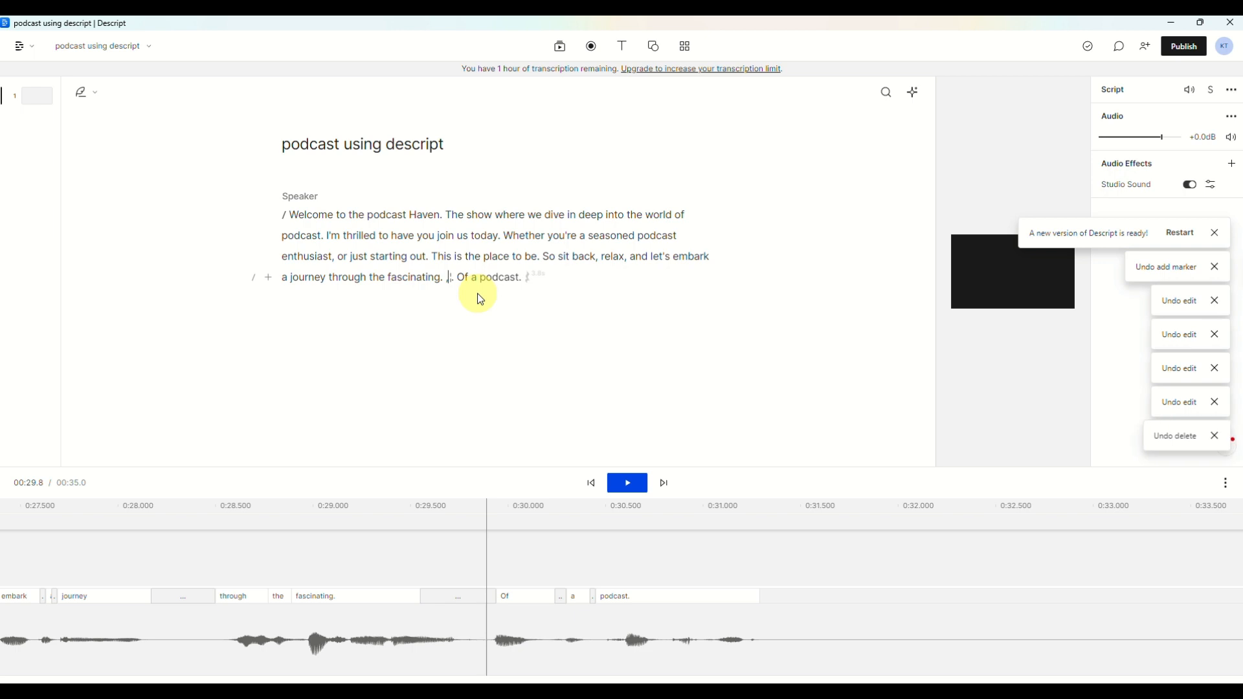
key("ctrl+z")
key("ctrl+z")
key("ctrl+z")
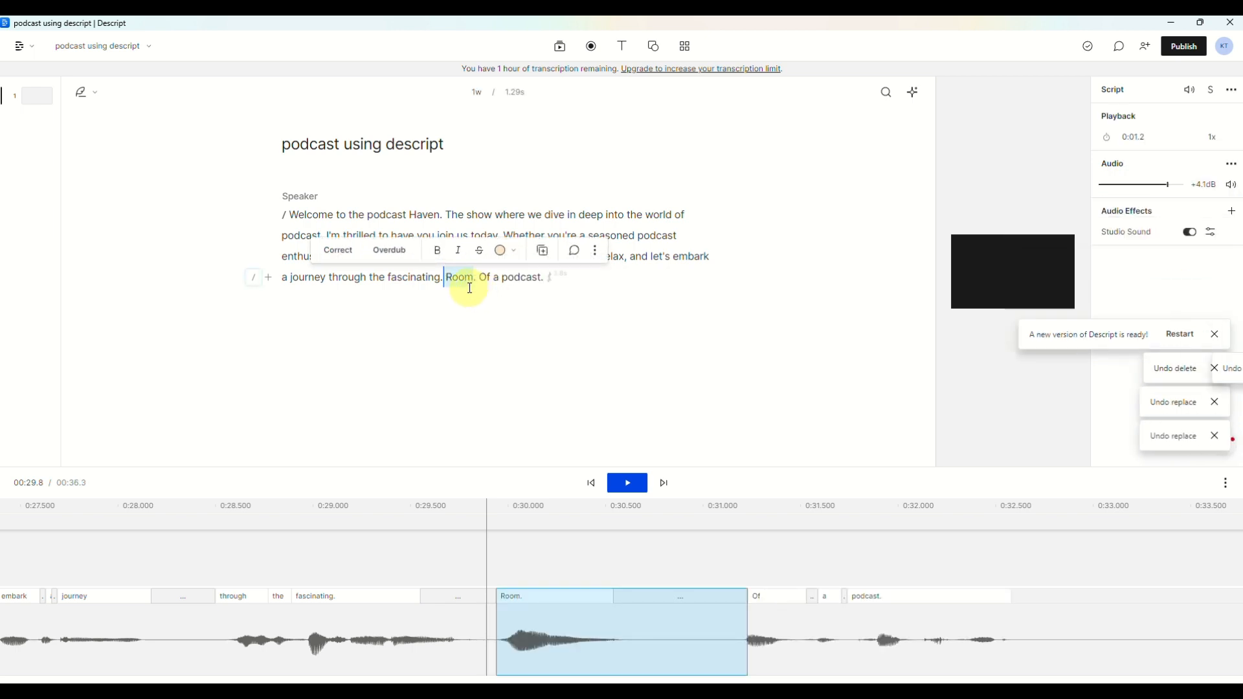
Step: Correct the transcribed word "Room" to "realm" with the Correct command, keeping its audio
left_click(476, 279)
left_click(476, 279)
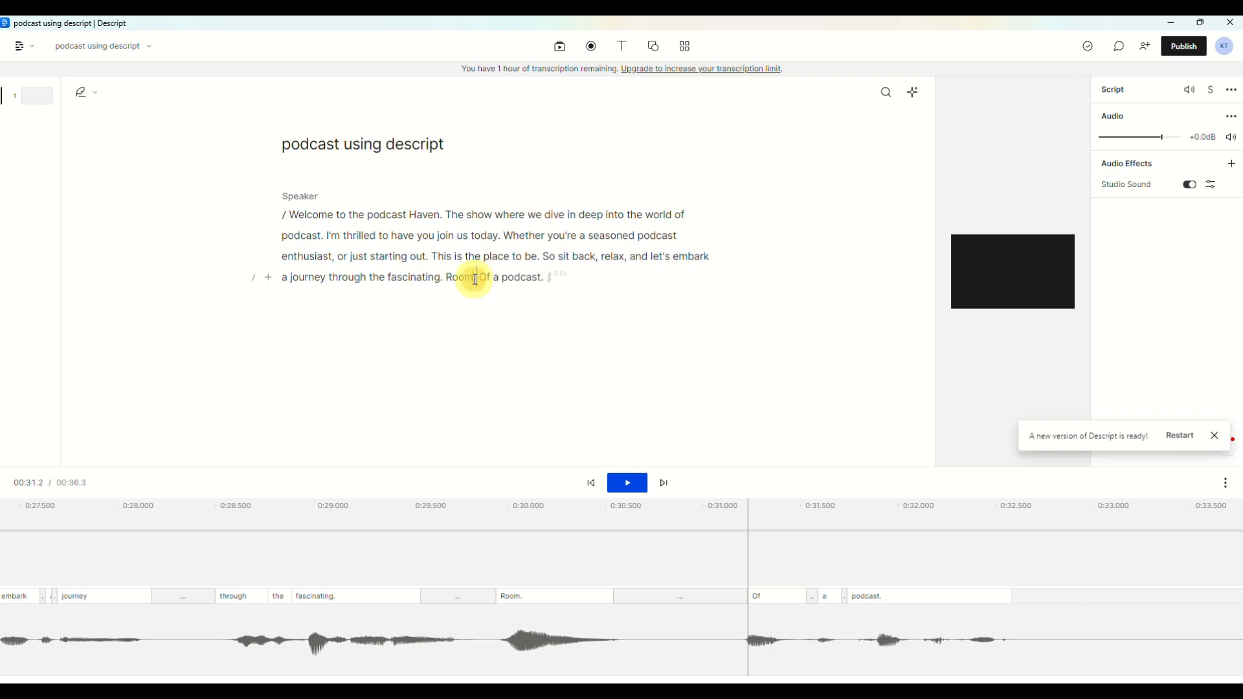
double_click(476, 279)
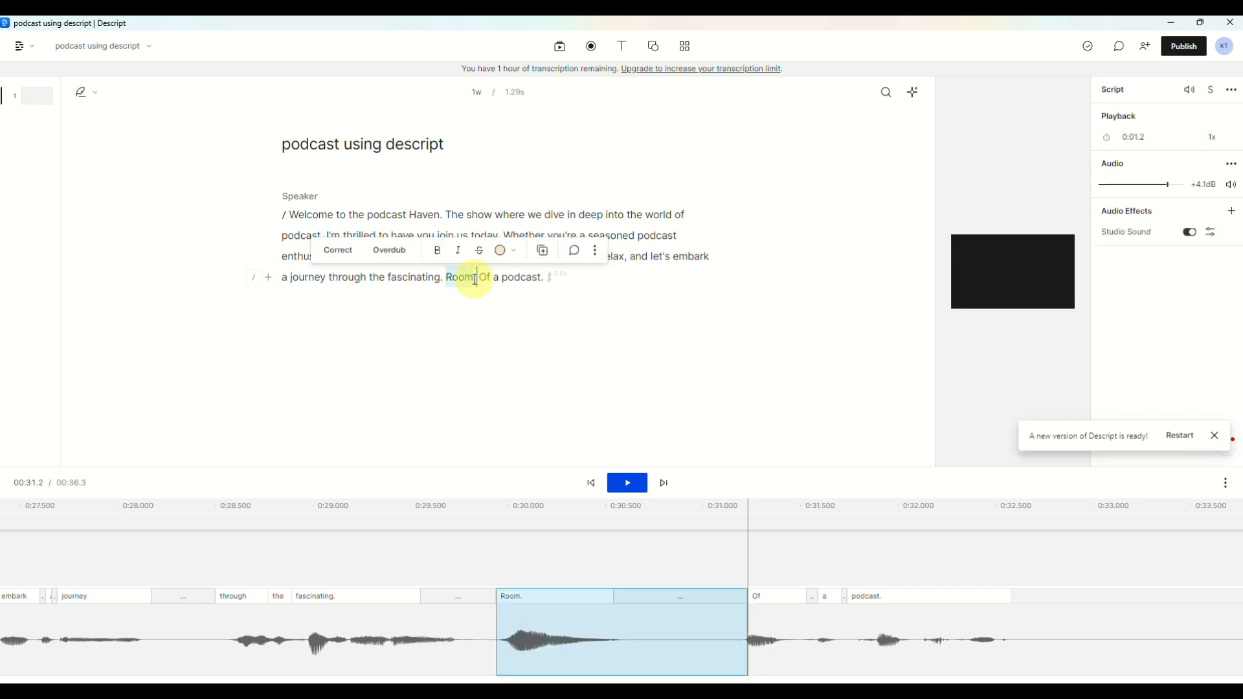
left_click(338, 250)
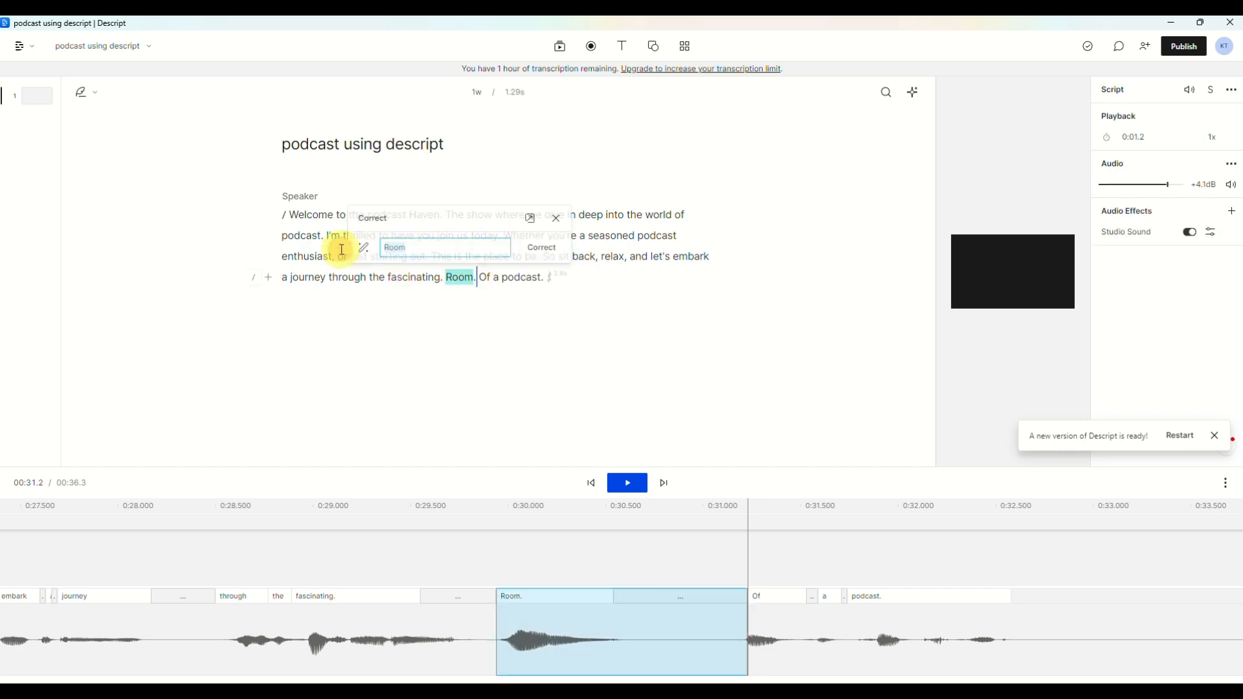
key("BackSpace")
type("realm")
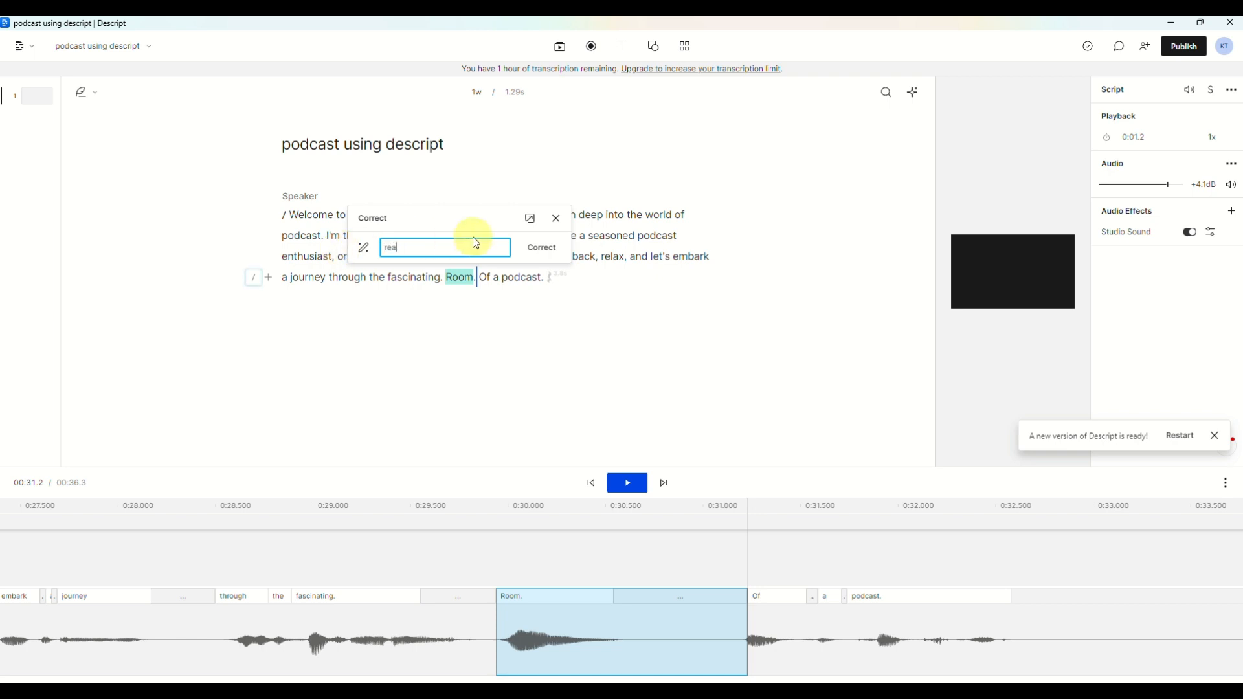
left_click(543, 248)
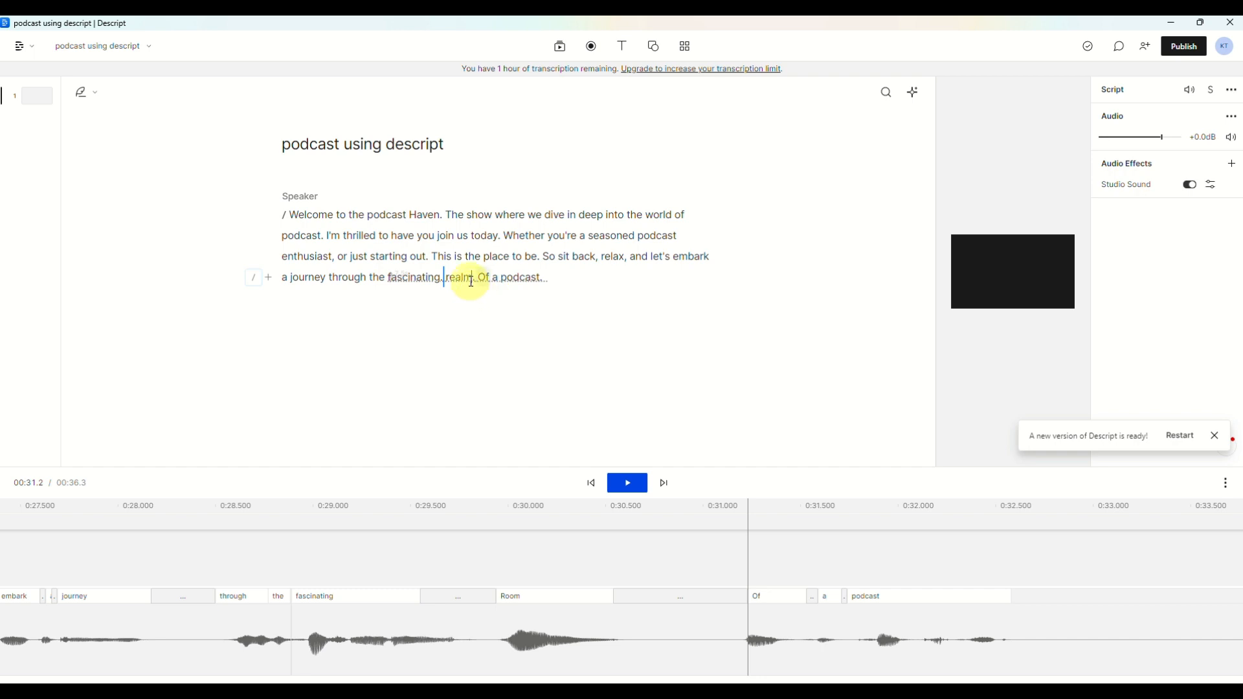
Step: Remove the full stop after "realm" to read "realm of a podcast", and check the word in the timeline
left_click(448, 277)
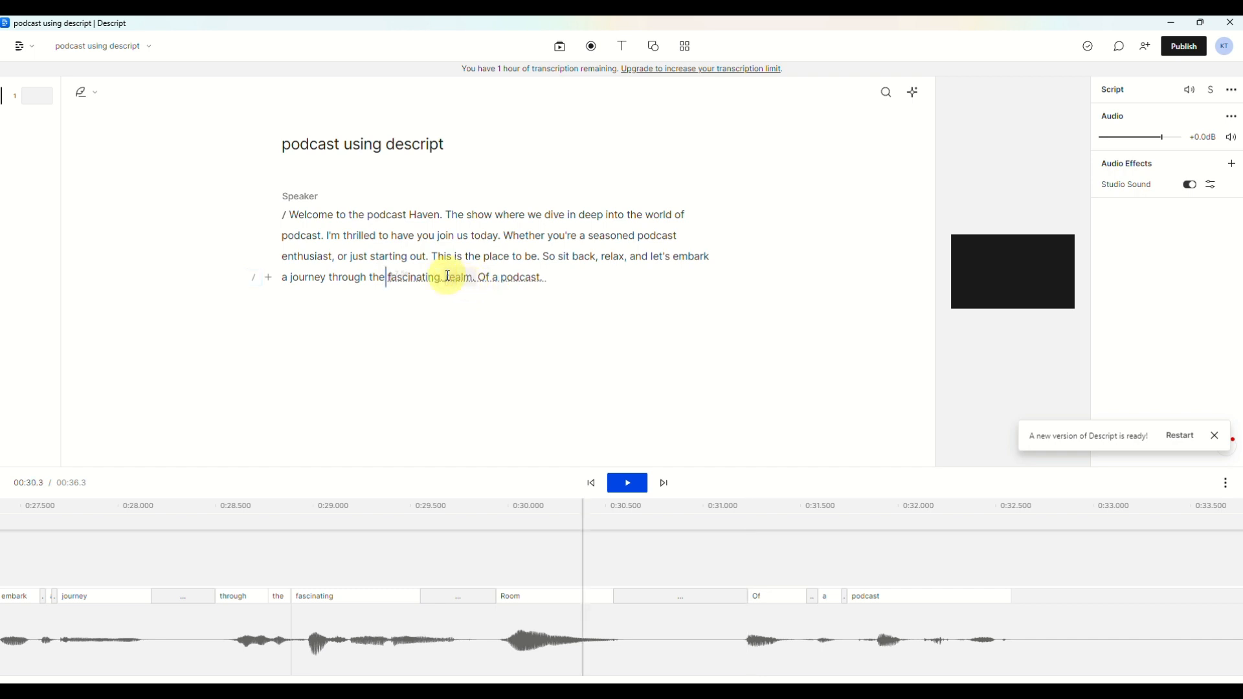
left_click(479, 277)
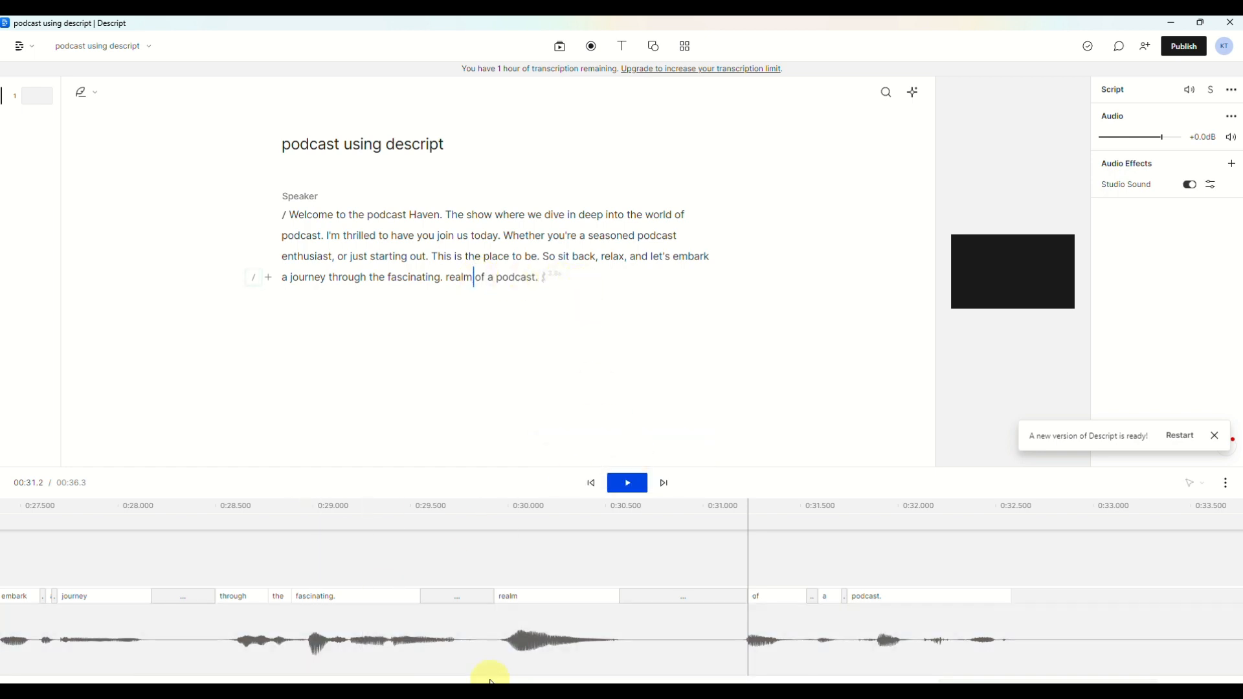
left_click(536, 595)
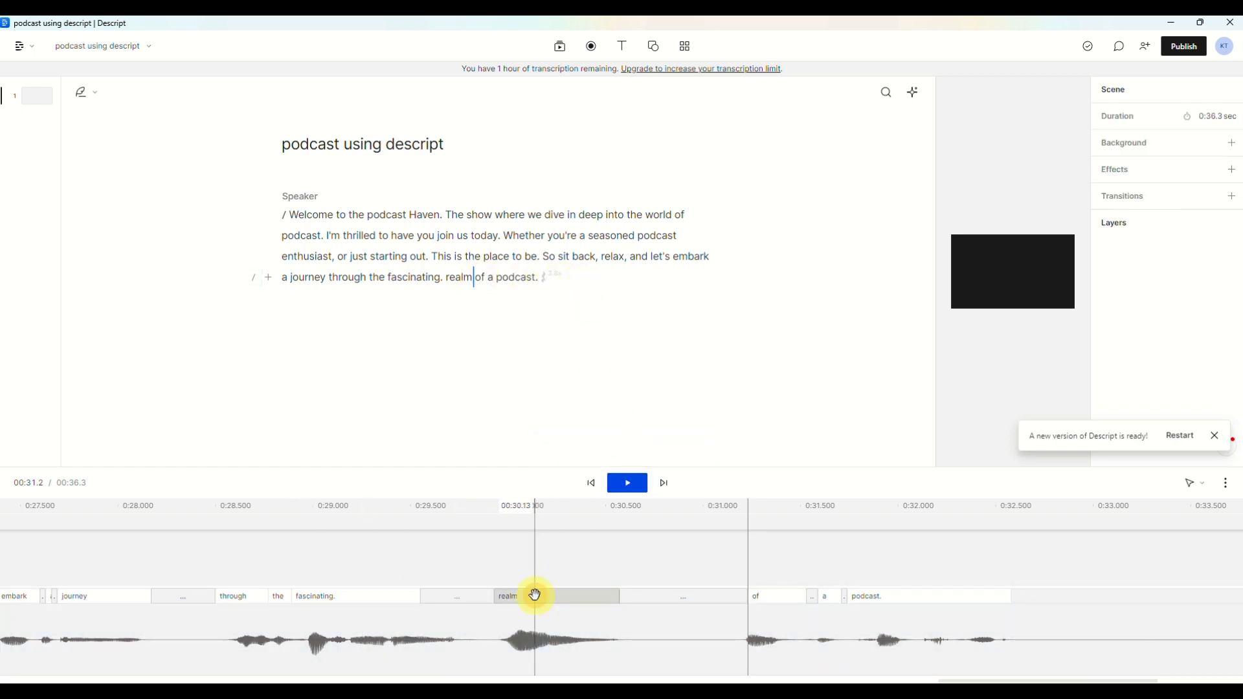
left_click(336, 274)
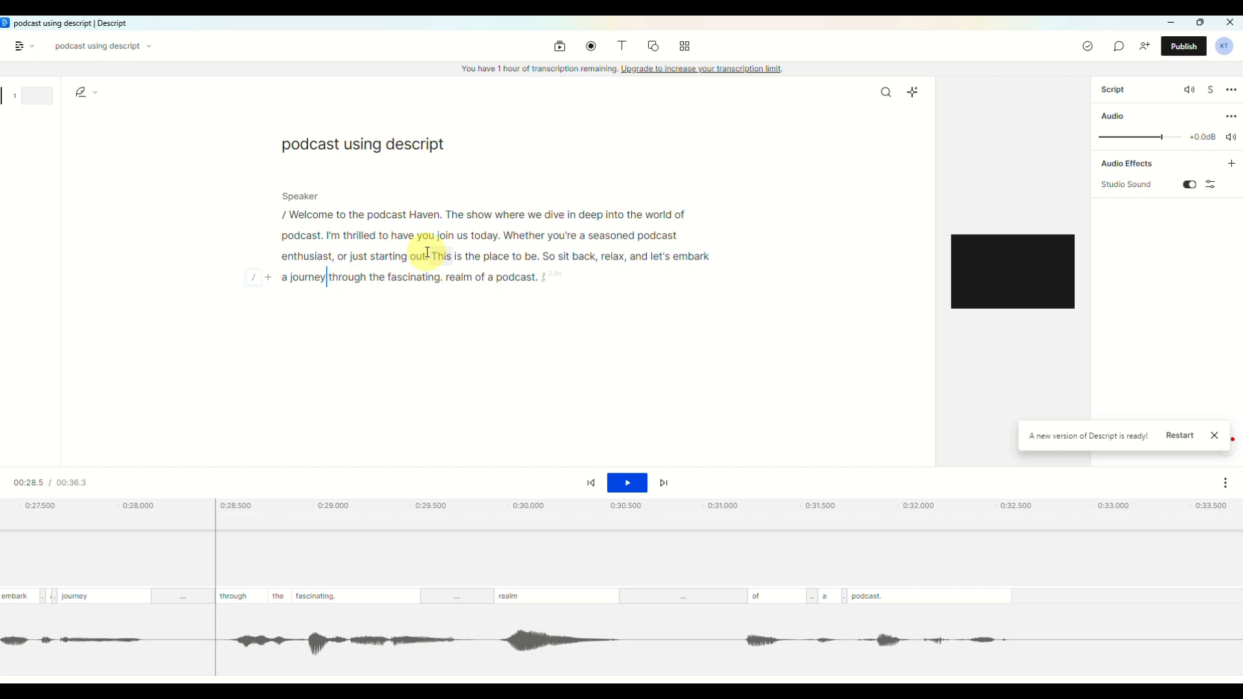
Step: Move the passage from "This is the place to be" through "realm of a podcast." to directly after "Haven."
left_click_drag(435, 257, 551, 285)
key("ctrl+c")
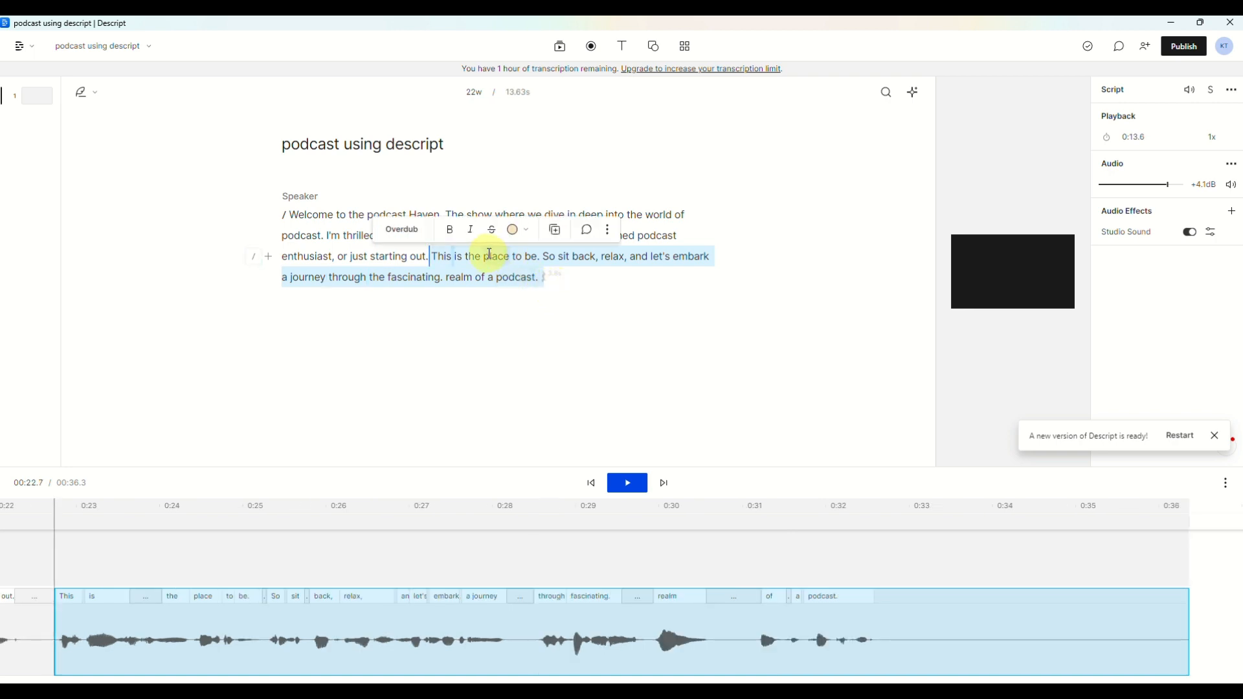
key("BackSpace")
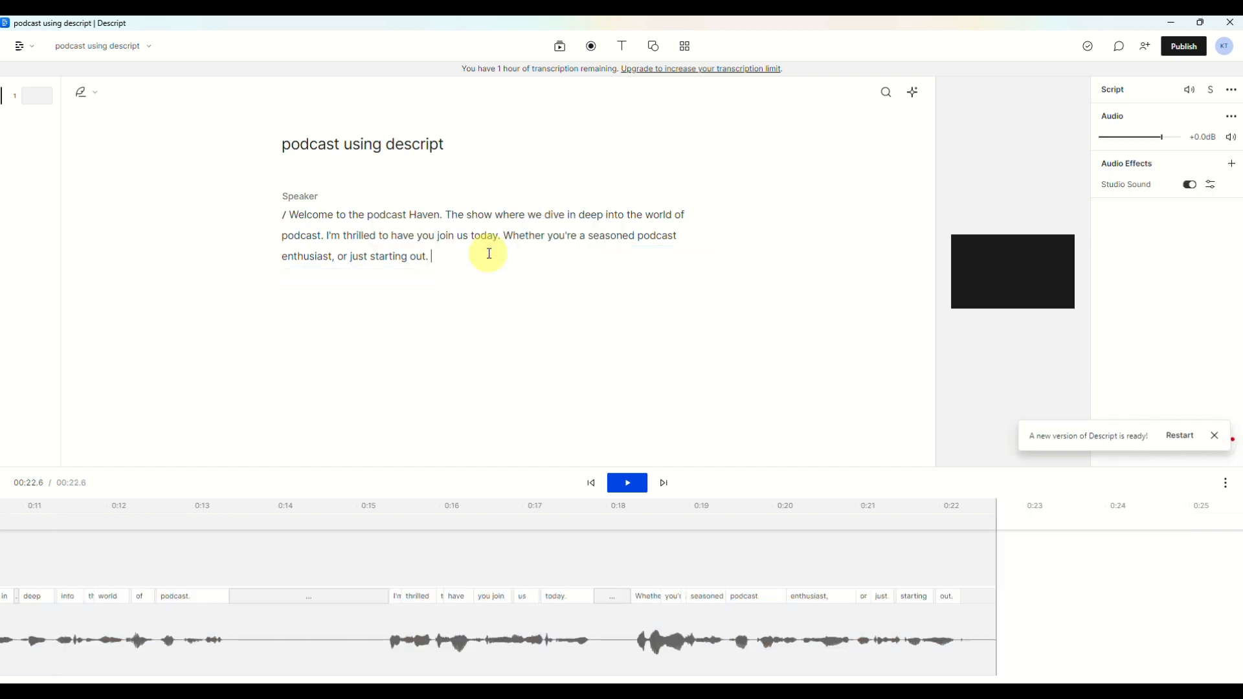
left_click(353, 200)
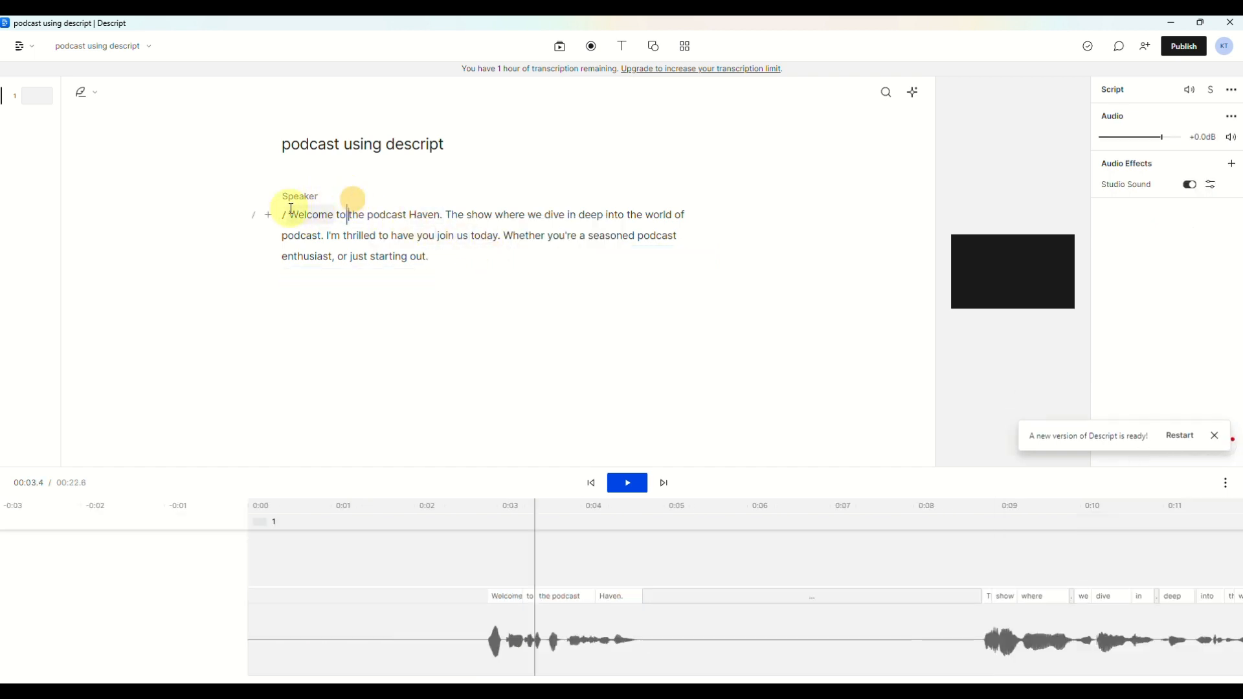
left_click(447, 218)
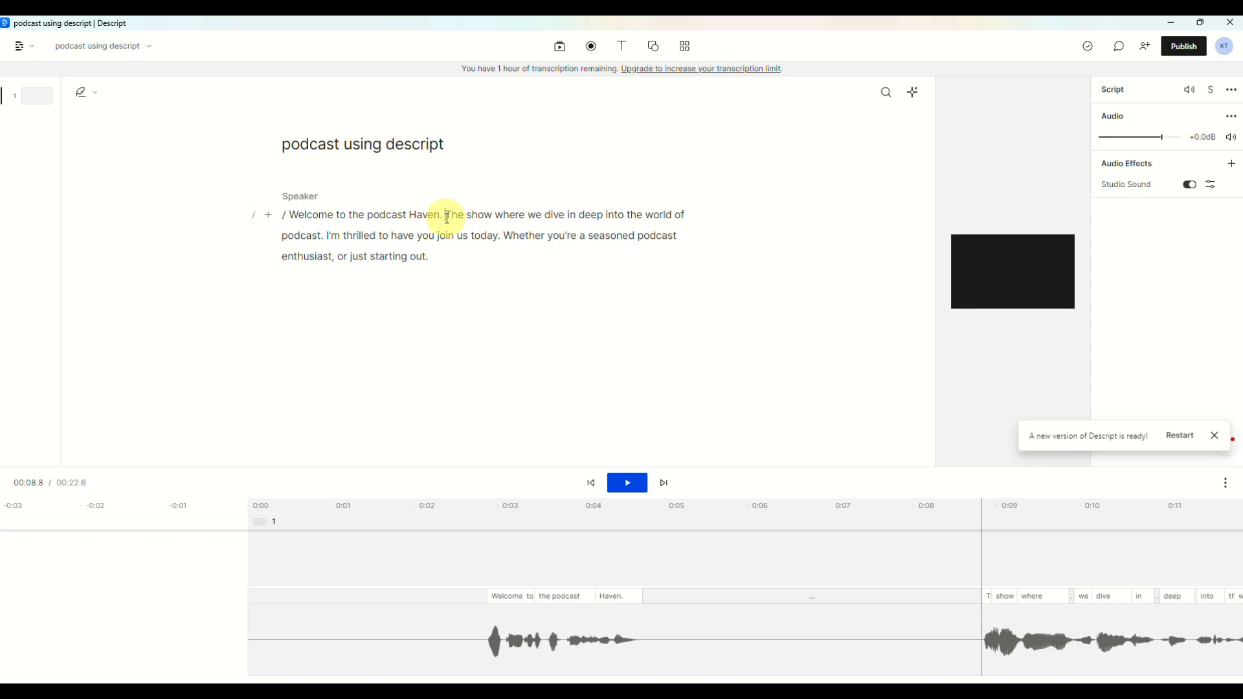
key("ctrl+v")
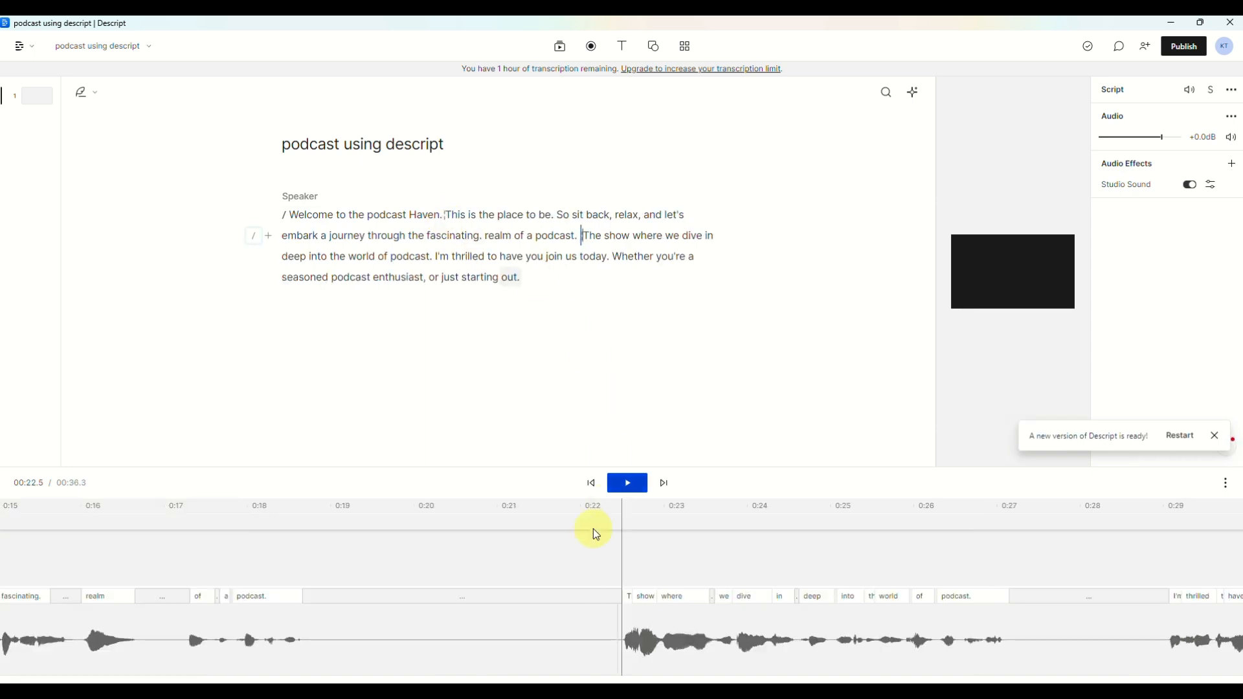
Step: Play the rearranged recording from the start and pause it just before "I'm thrilled"
left_click(591, 484)
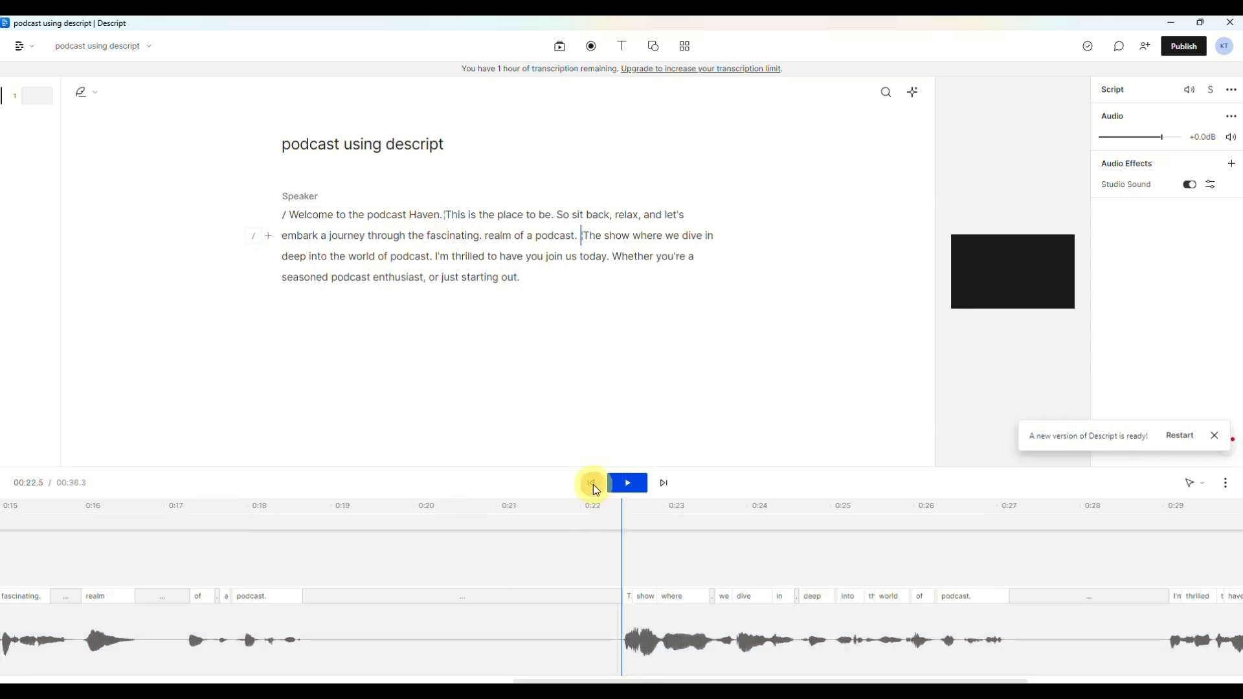
left_click(622, 485)
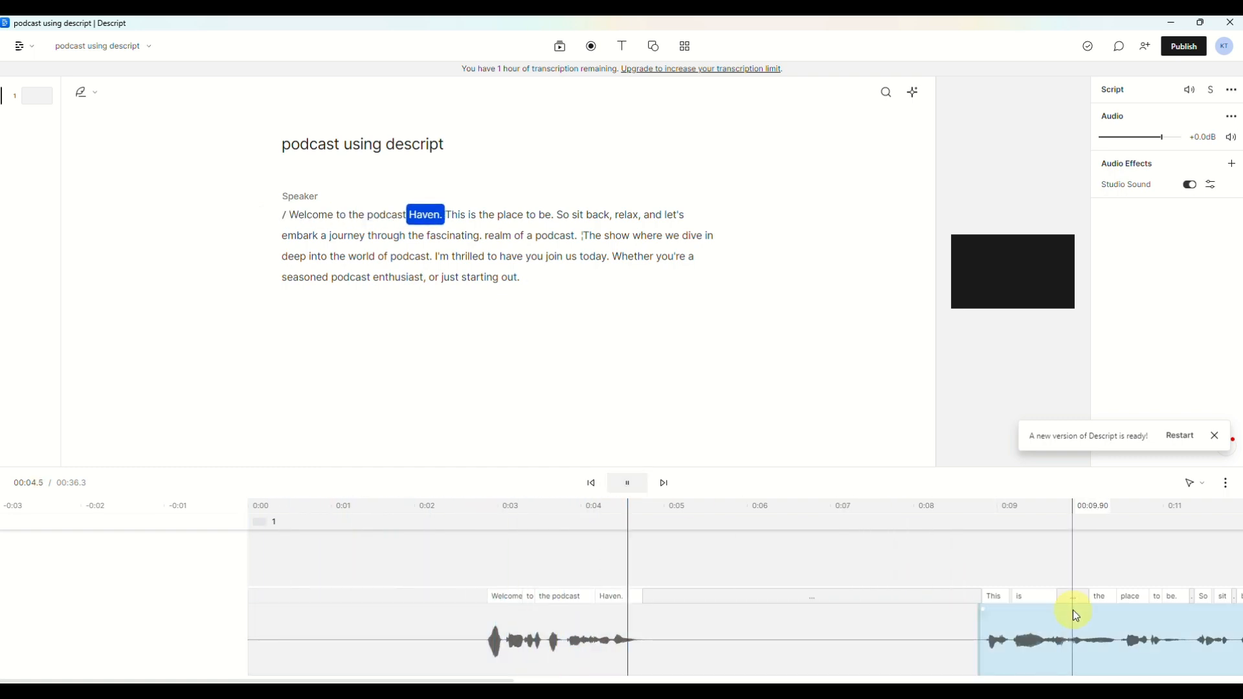
scroll(1073, 610, "right", 4)
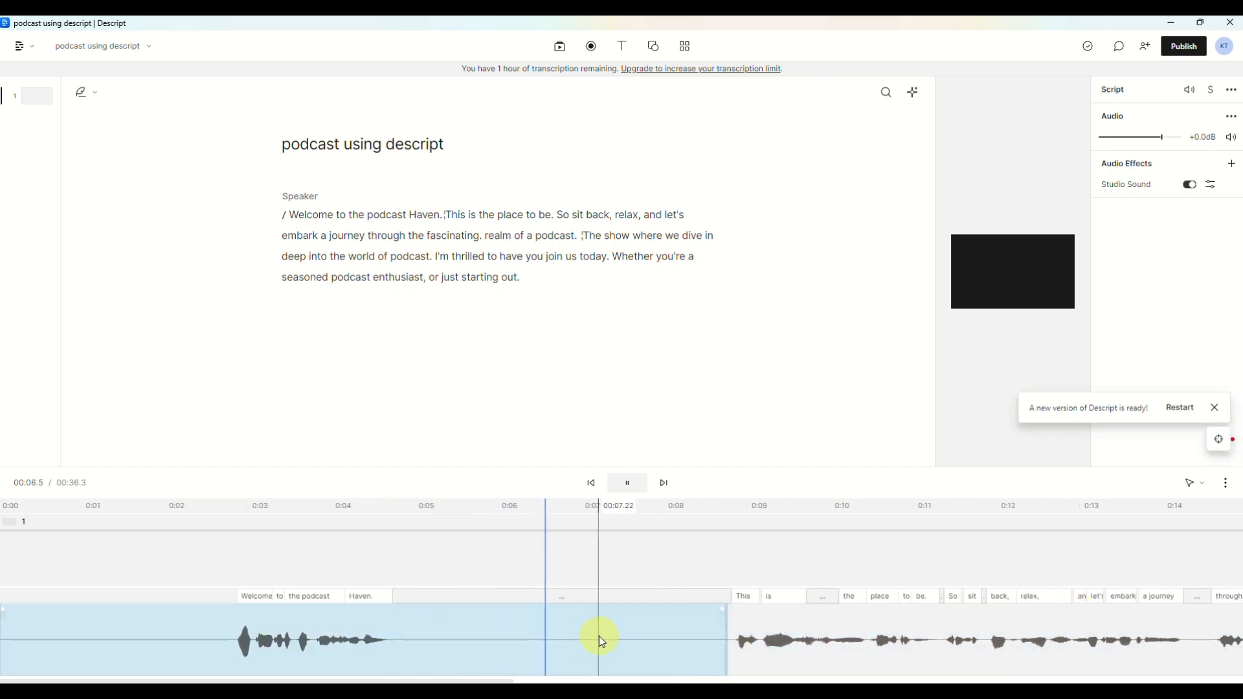
scroll(801, 596, "right", 7)
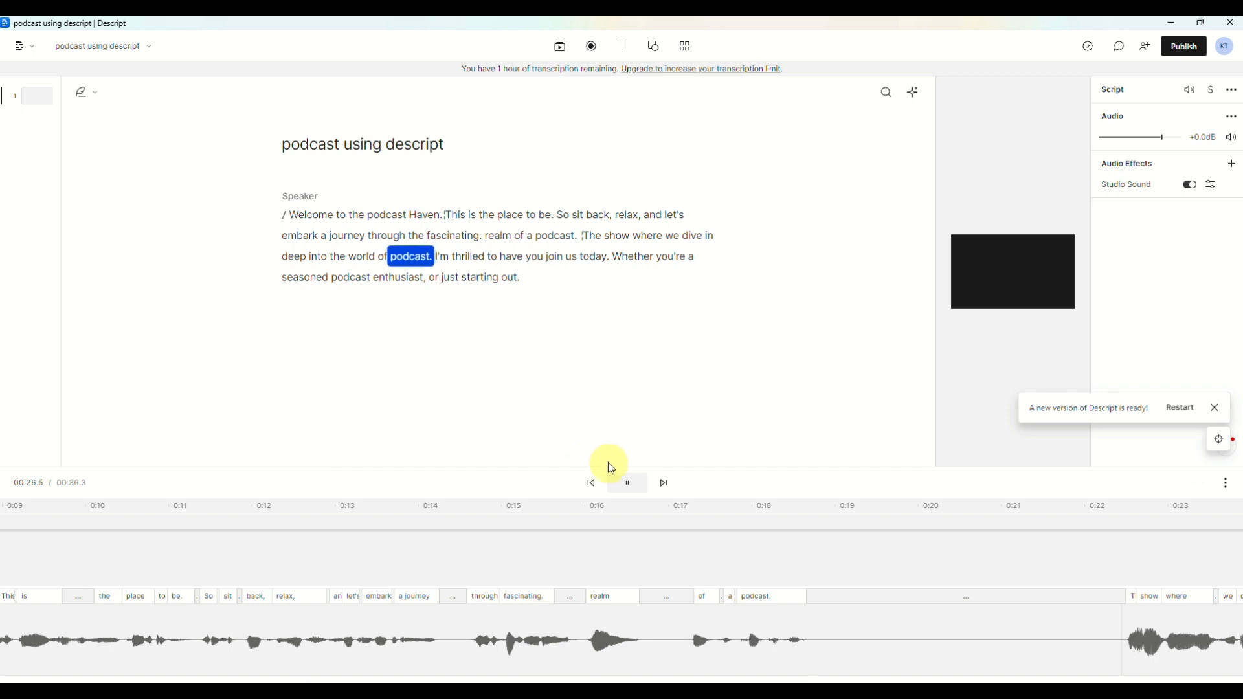
left_click(625, 484)
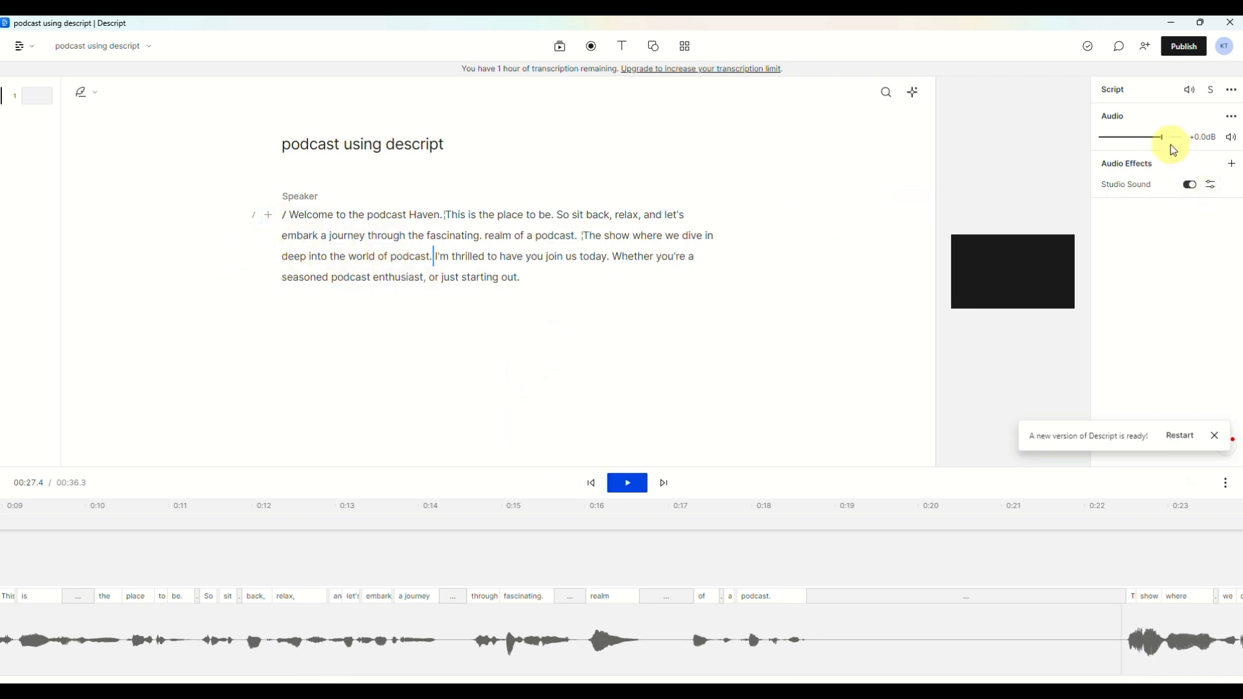
Step: Review the Studio Sound intensity setting and the Dynamics and EQ effects available for the script's audio
left_click(1217, 186)
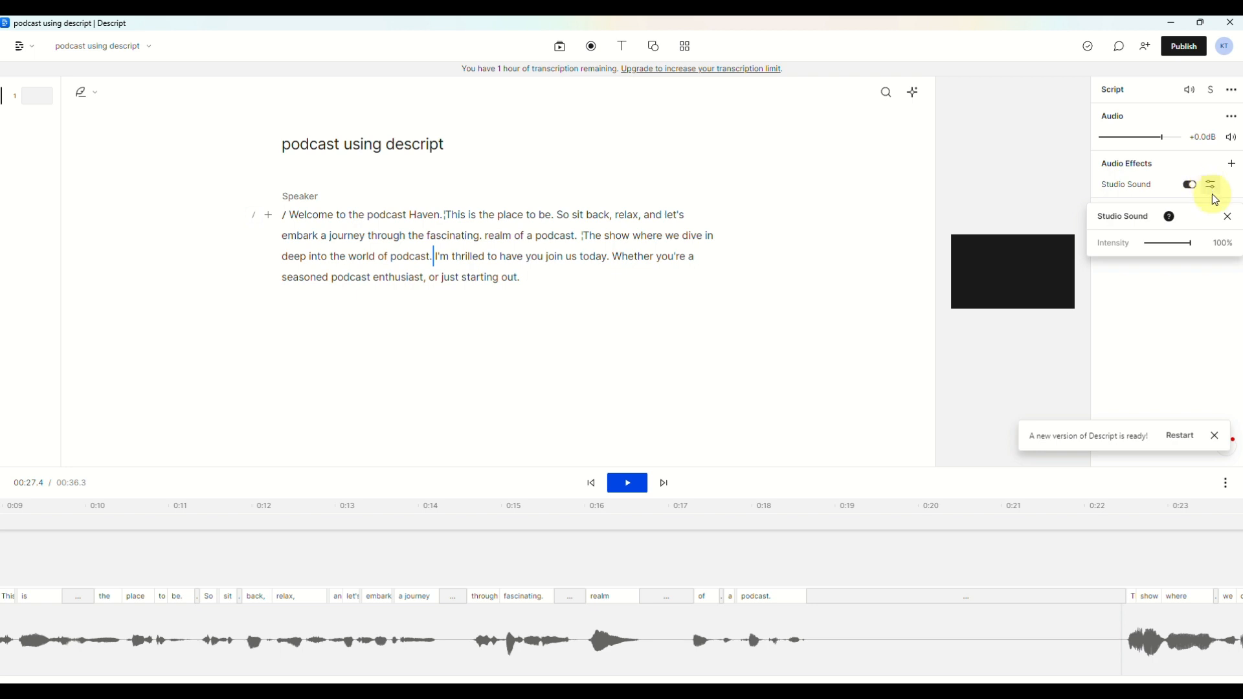
left_click(1231, 167)
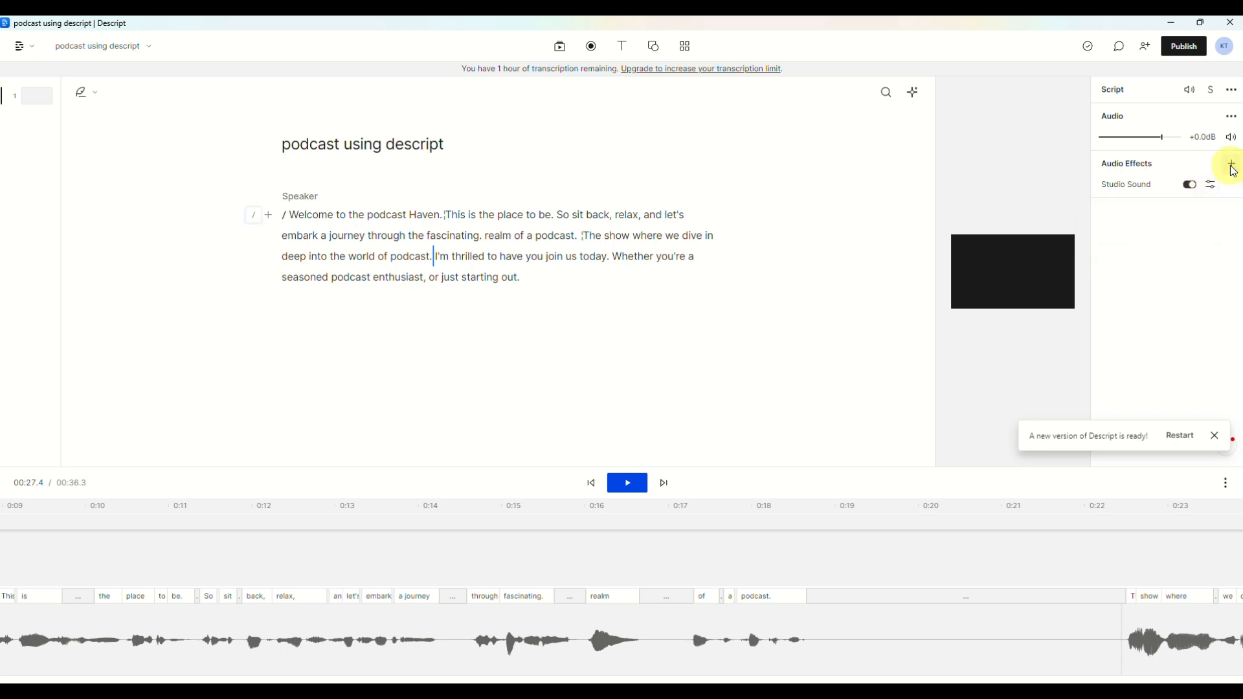
left_click(1234, 167)
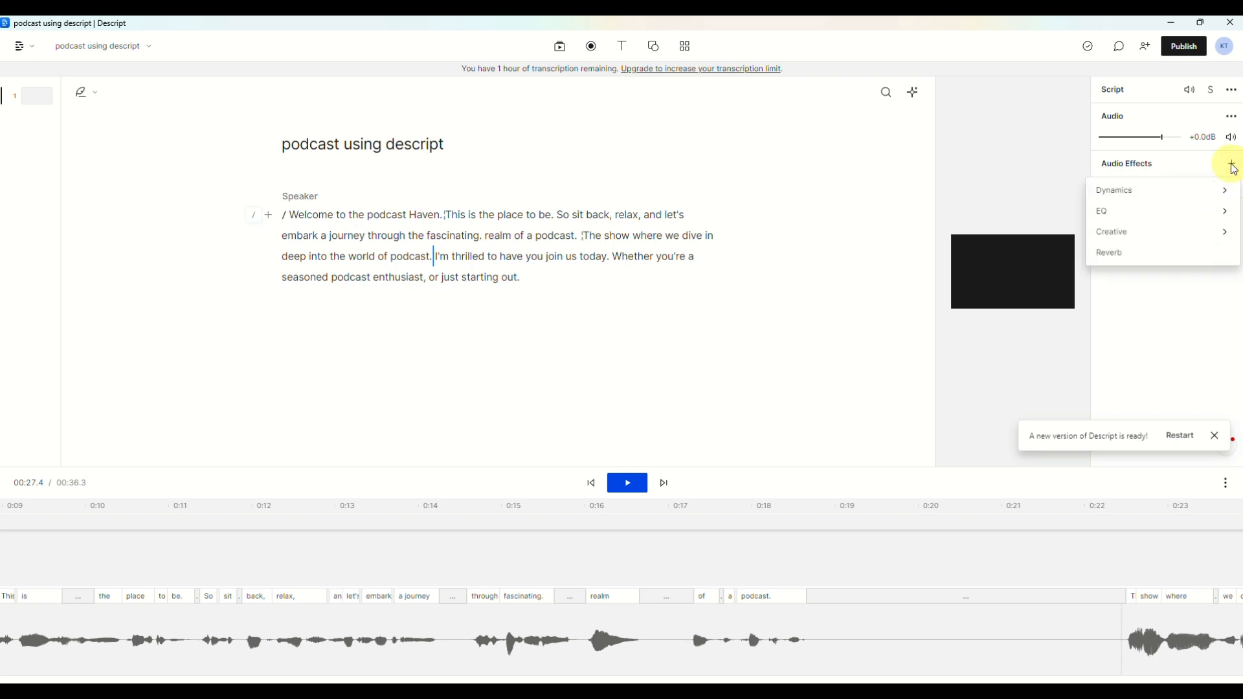
mouse_move(1155, 222)
mouse_move(1149, 199)
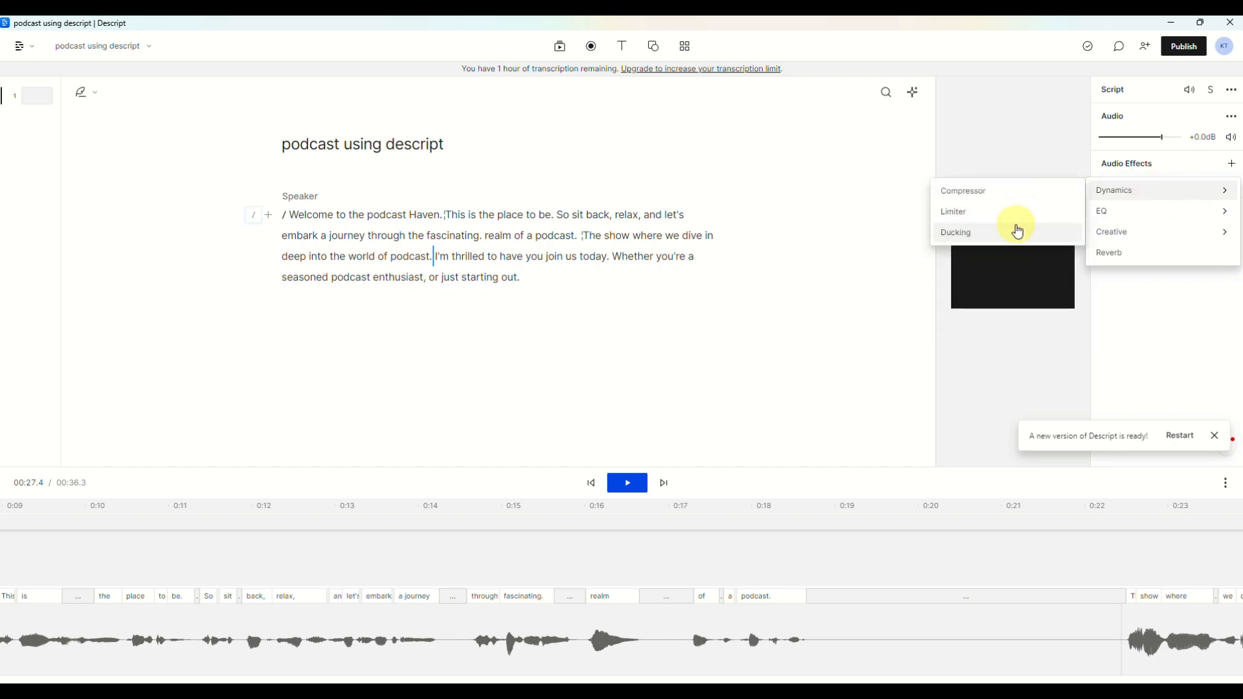
mouse_move(1130, 239)
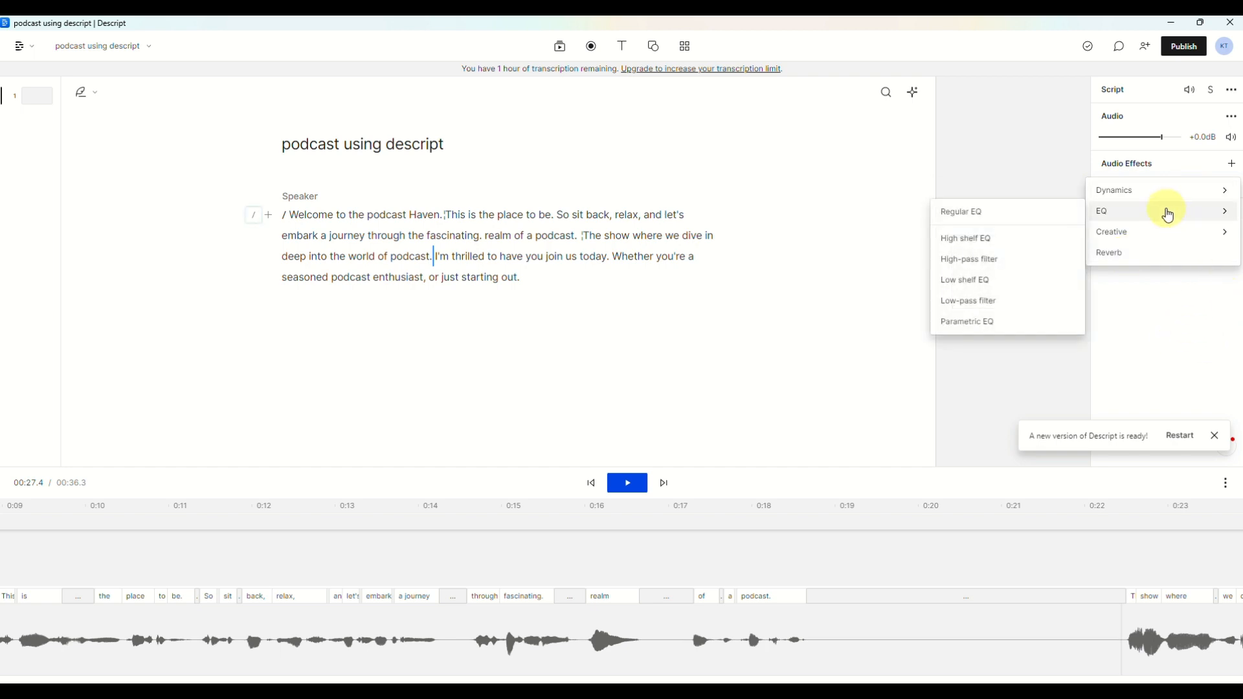
Step: Examine the script audio's volume control and its advanced layer pan setting
left_click(1161, 138)
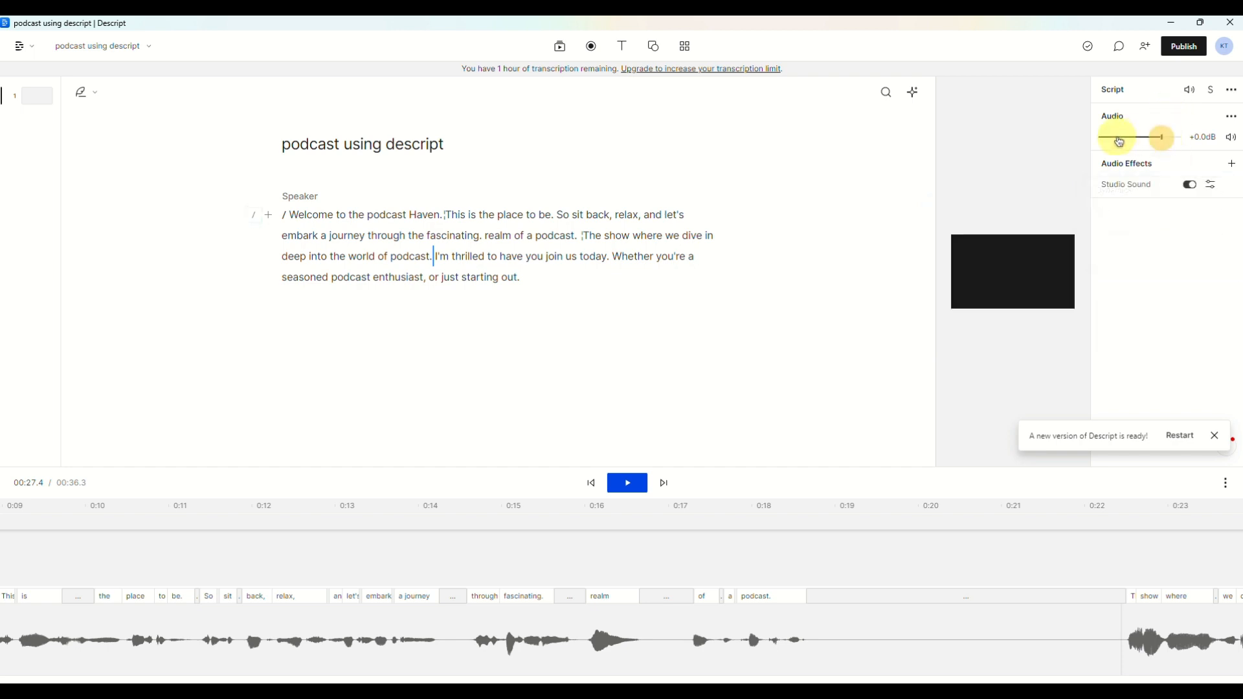
left_click_drag(1159, 138, 1162, 143)
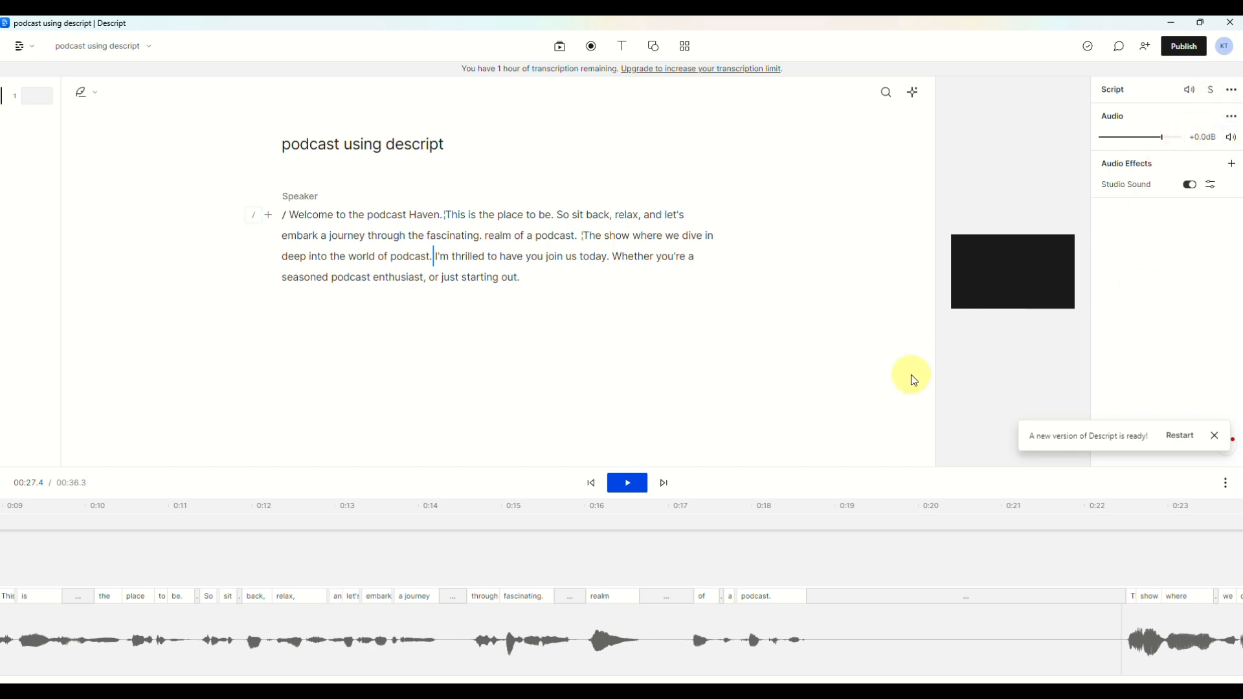
left_click(1231, 115)
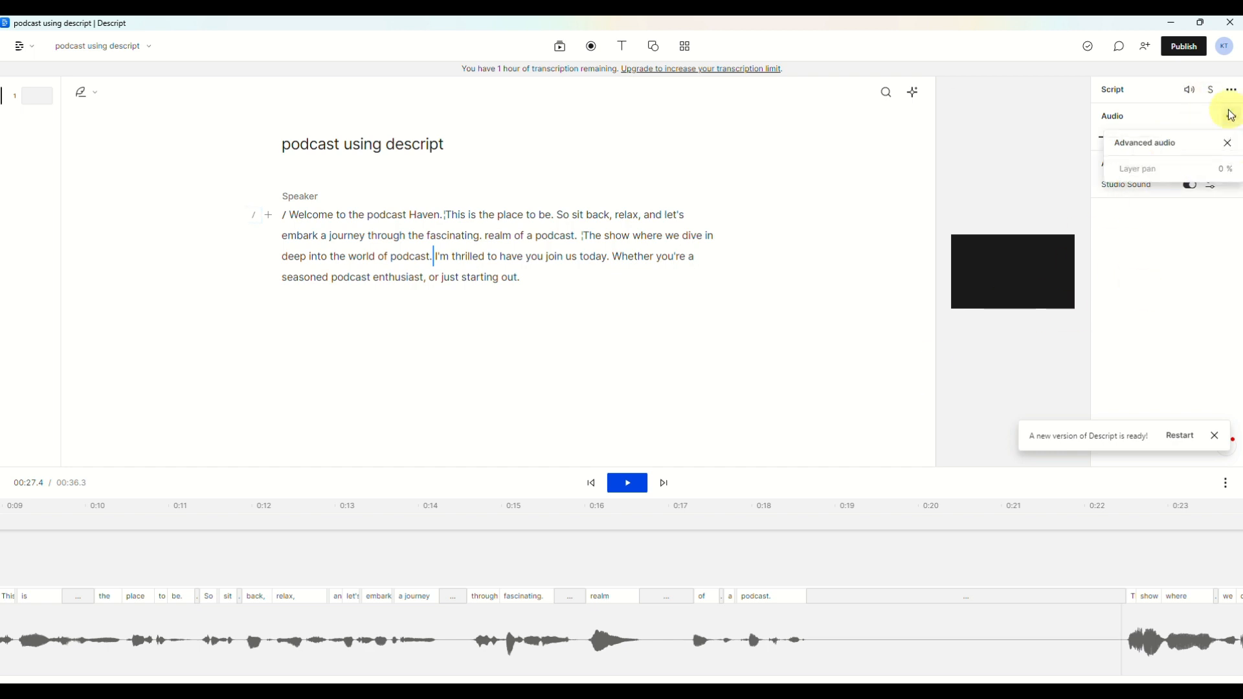
left_click(1167, 93)
Step: Mute the script track and unmute it again, and view the script's additional options
left_click(1191, 94)
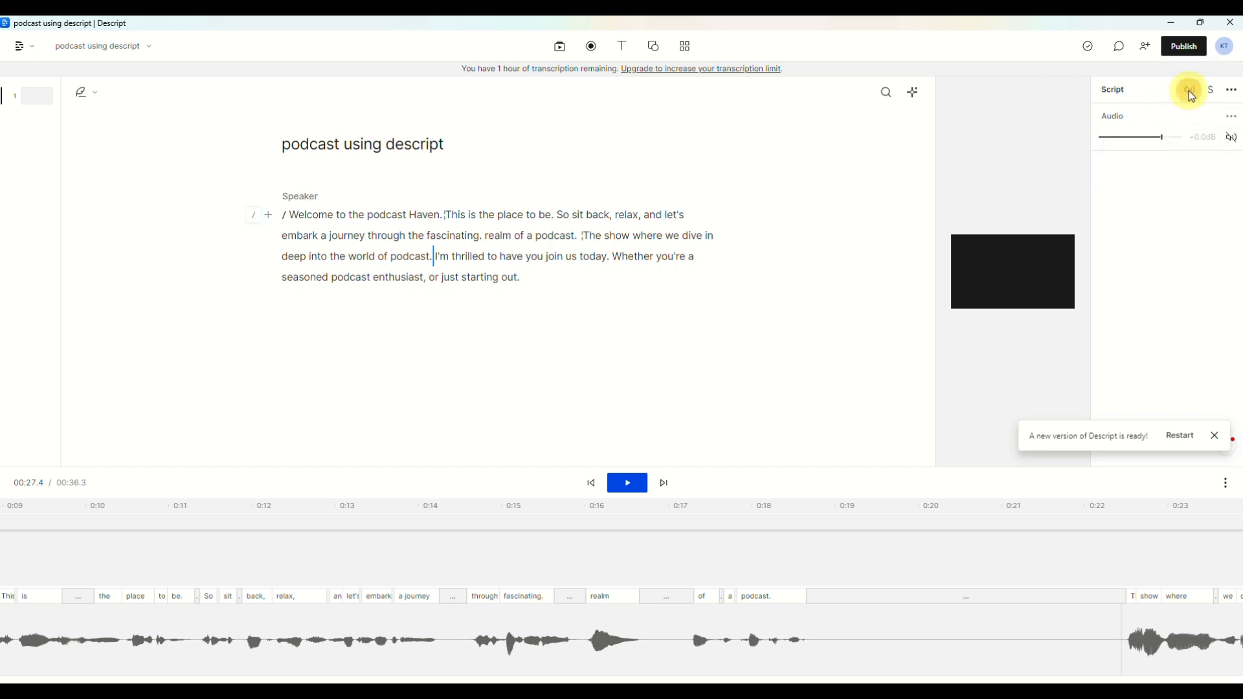
left_click(1191, 94)
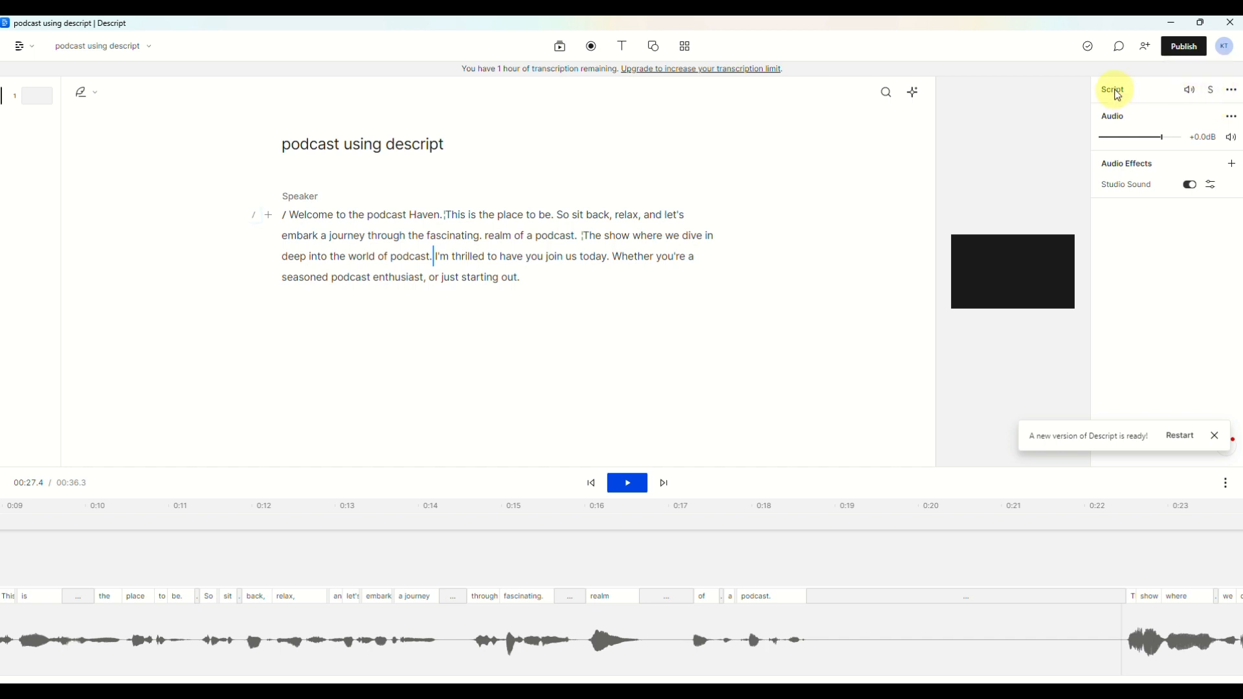
left_click(1231, 90)
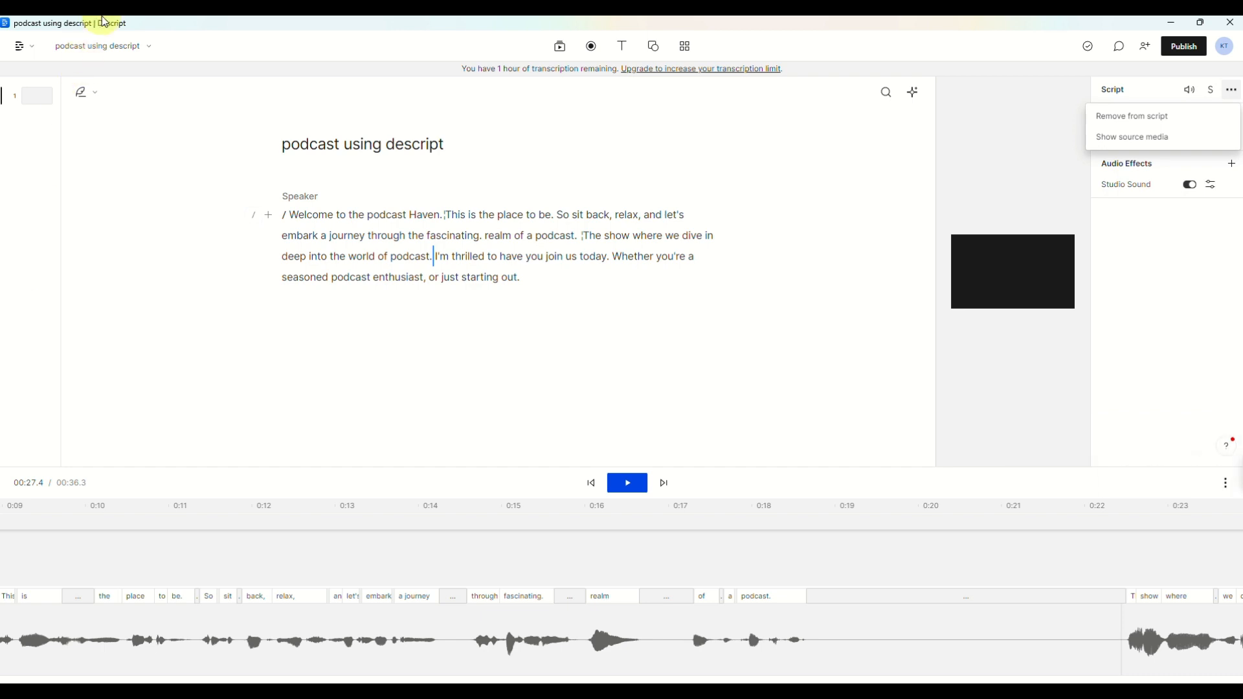
left_click(91, 48)
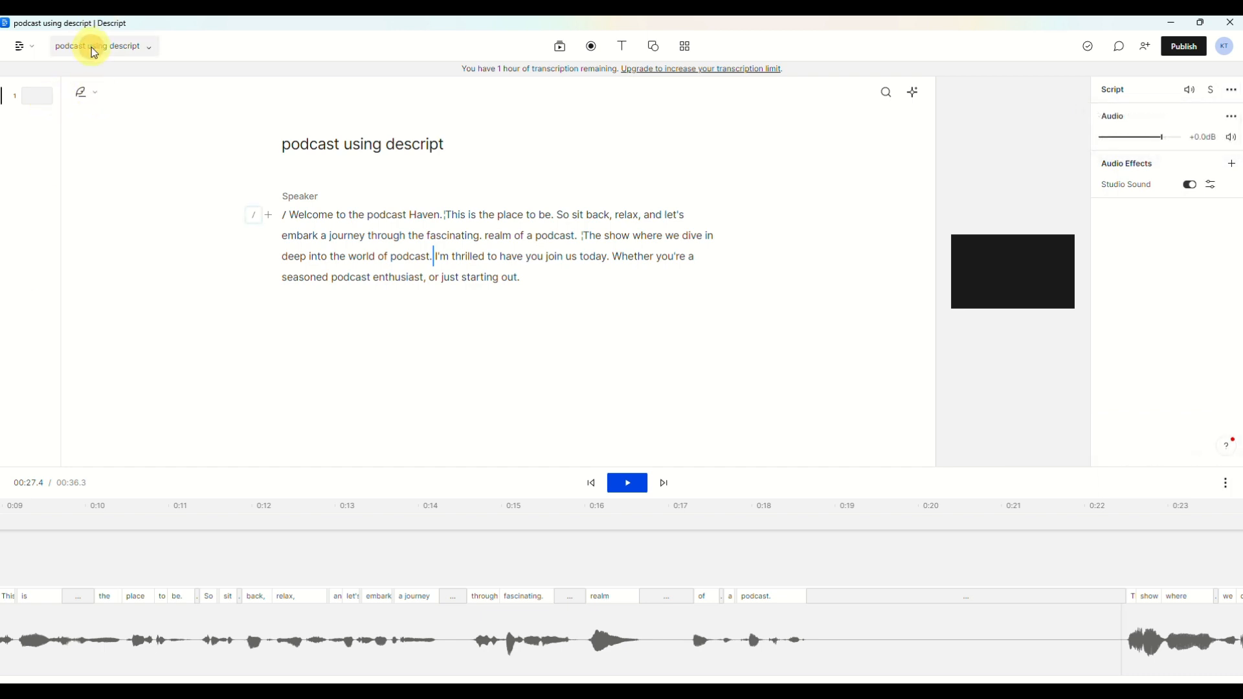
left_click(24, 56)
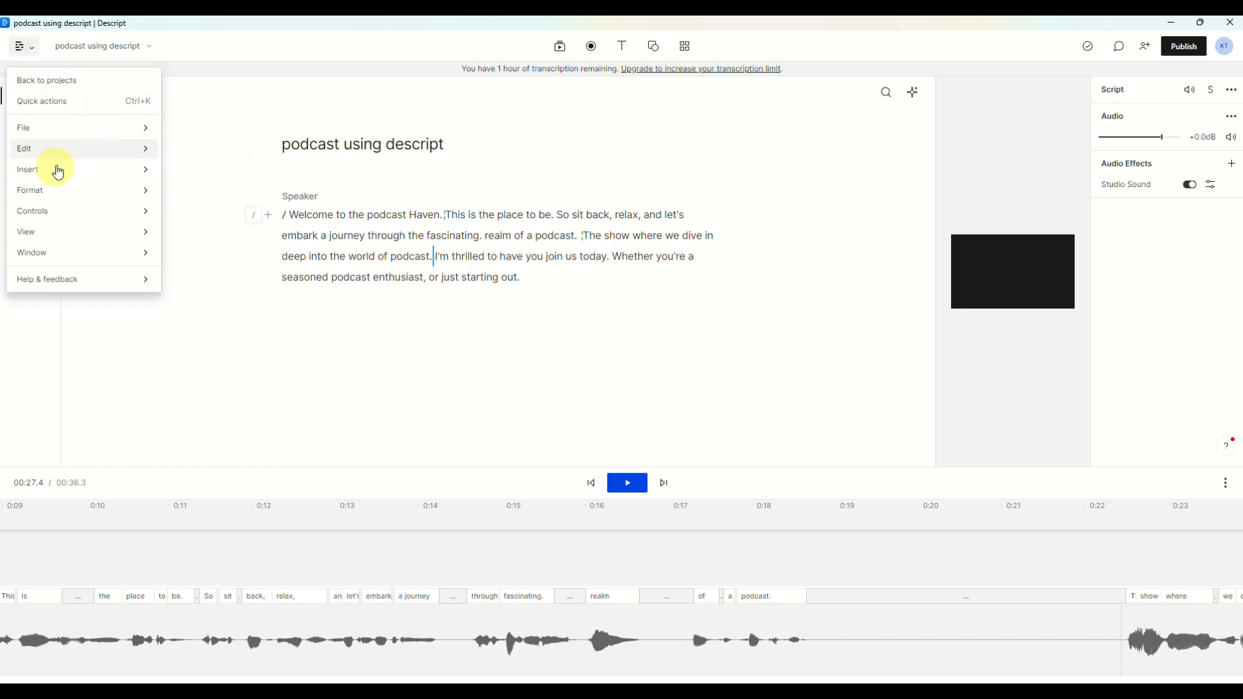
left_click(444, 277)
left_click(512, 615)
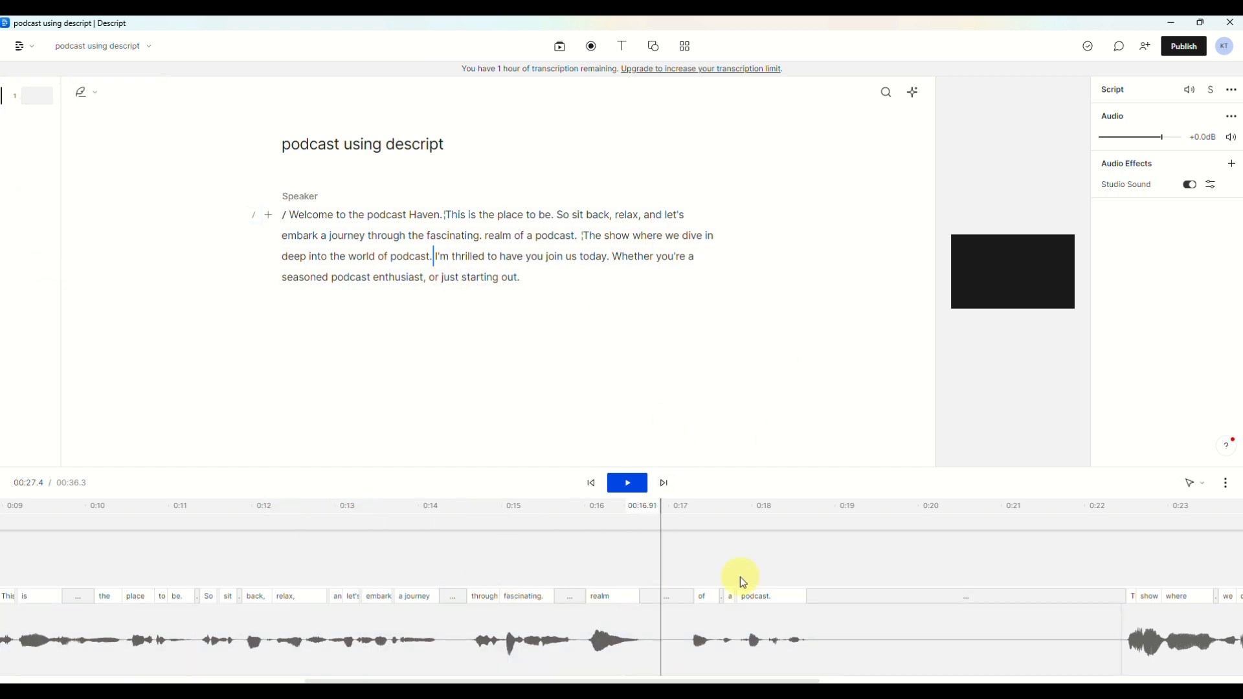
Step: Add an empty paragraph after "or just starting out." and insert a scene break at its start
scroll(777, 573, "right", 5)
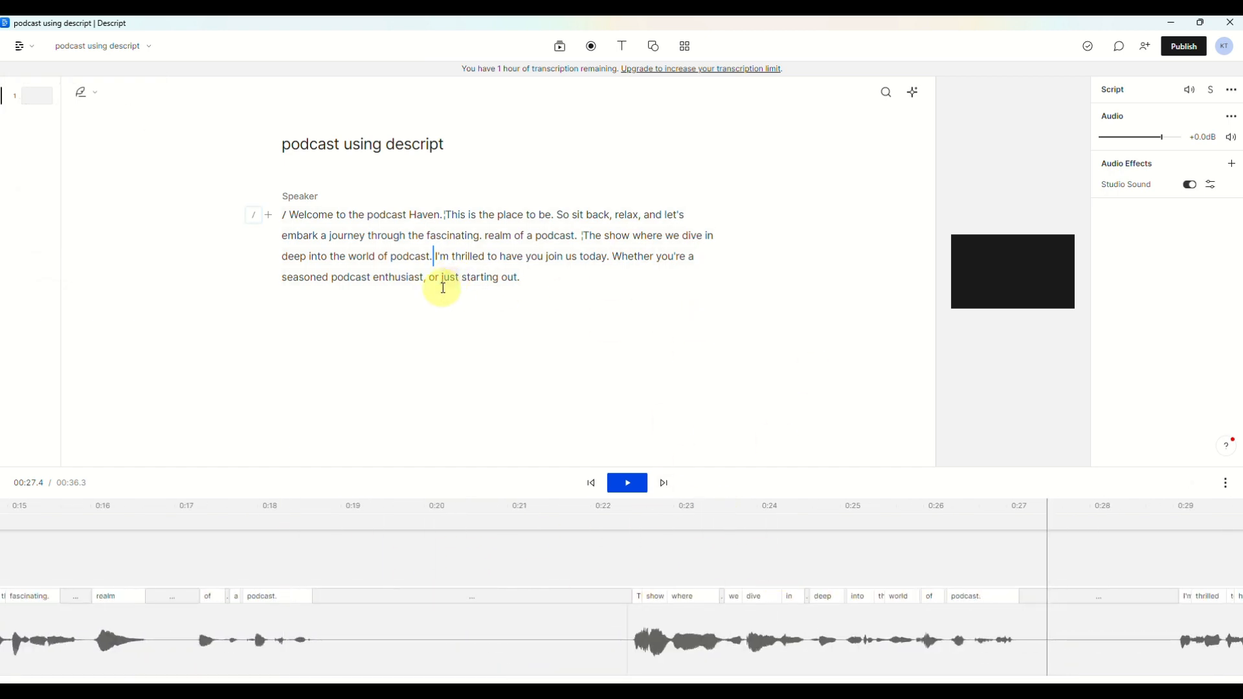
left_click(443, 277)
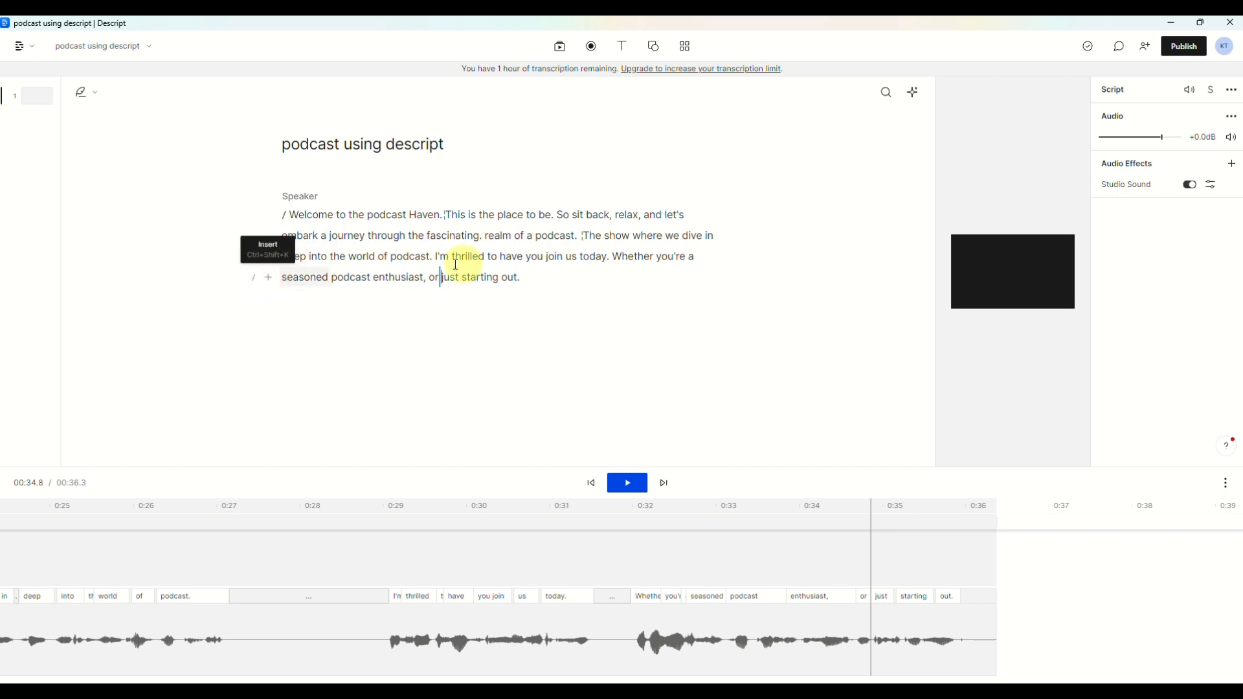
left_click(535, 274)
key("Return")
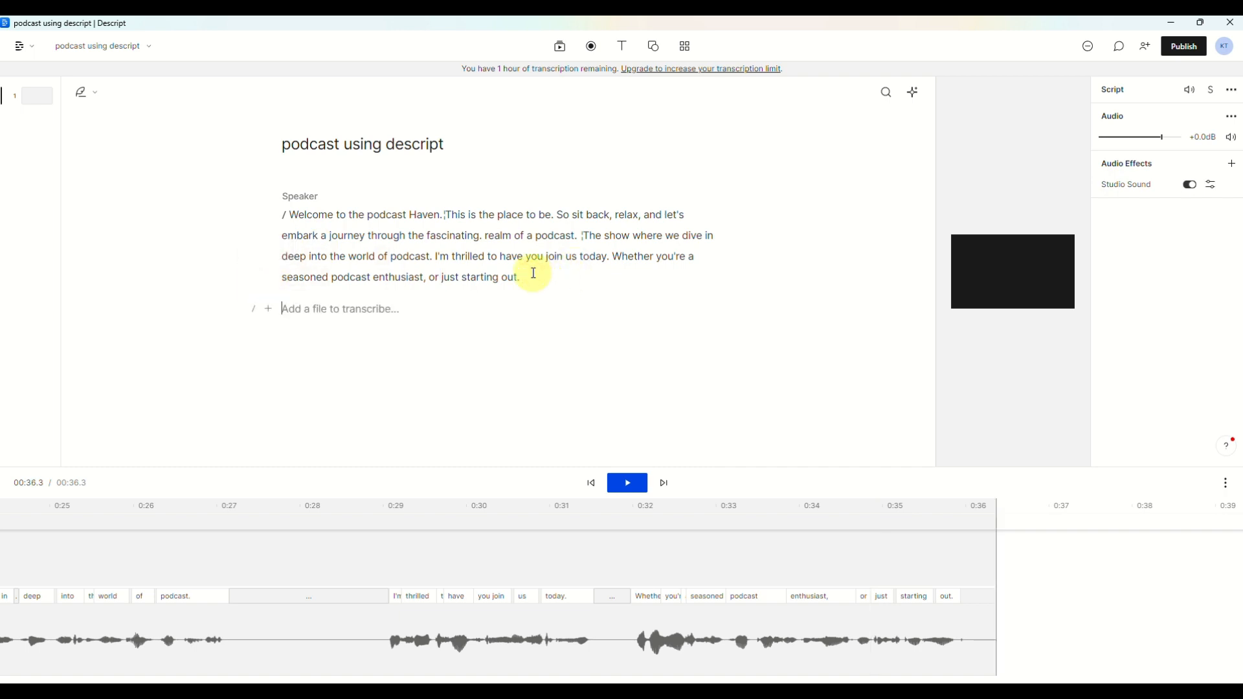
left_click(255, 308)
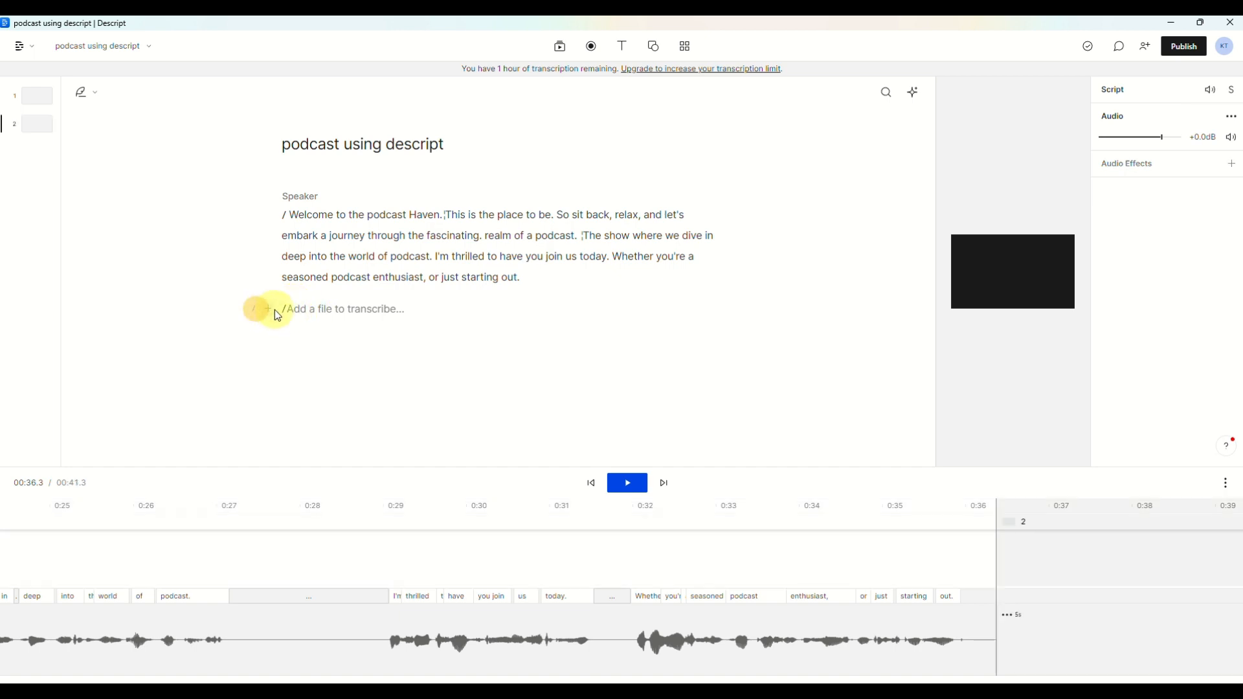